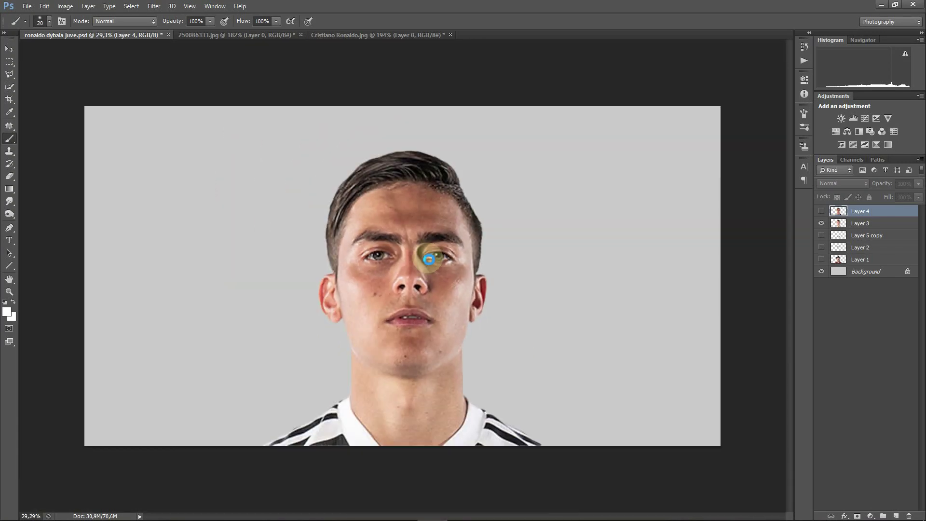
Show Ronaldo's face layer and outline his eyes and brows with the Polygonal Lasso
left_click(821, 210)
left_click(9, 75)
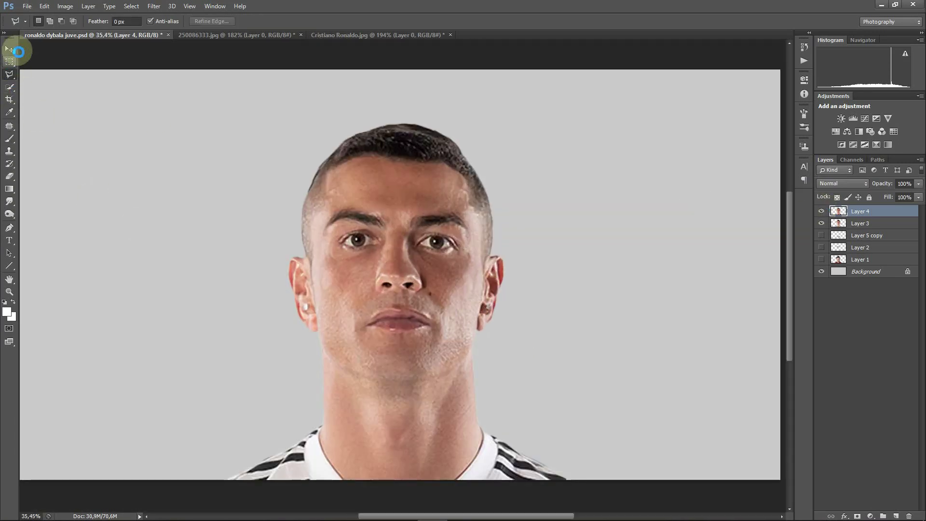
scroll(434, 217, "up", 3, "alt")
left_click(266, 292)
left_click(326, 286)
left_click(365, 276)
left_click(443, 292)
left_click(500, 238)
left_click(465, 188)
left_click(440, 184)
left_click(363, 196)
left_click(329, 188)
left_click(307, 185)
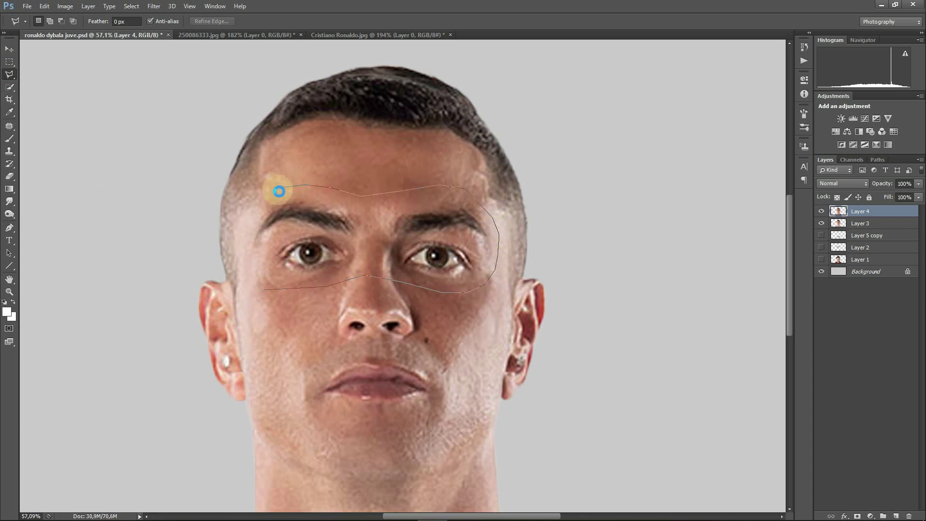
left_click(253, 289)
Copy the eye-and-brow selection to Layer 5, hide Layer 4, and move the patch over Dybala's eyes
left_click(9, 49)
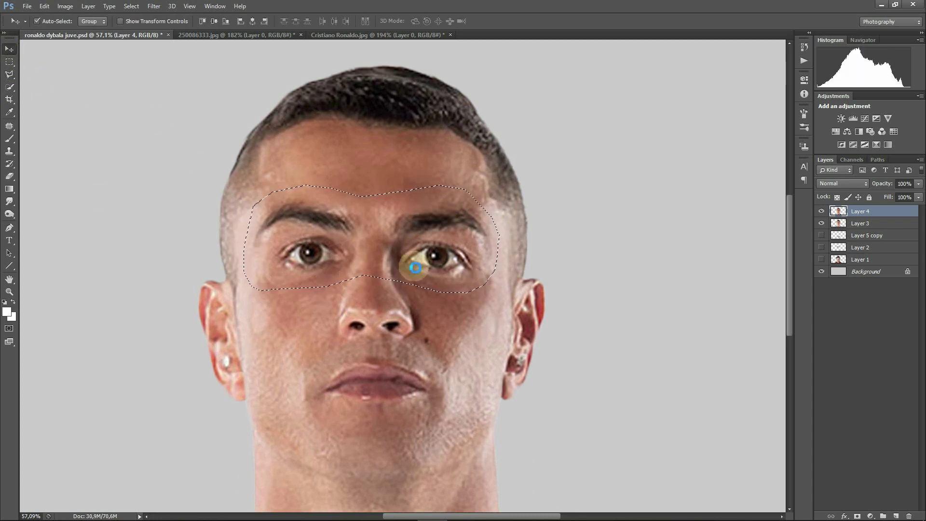
key("ctrl+j")
left_click(821, 223)
left_click_drag(382, 259, 385, 266)
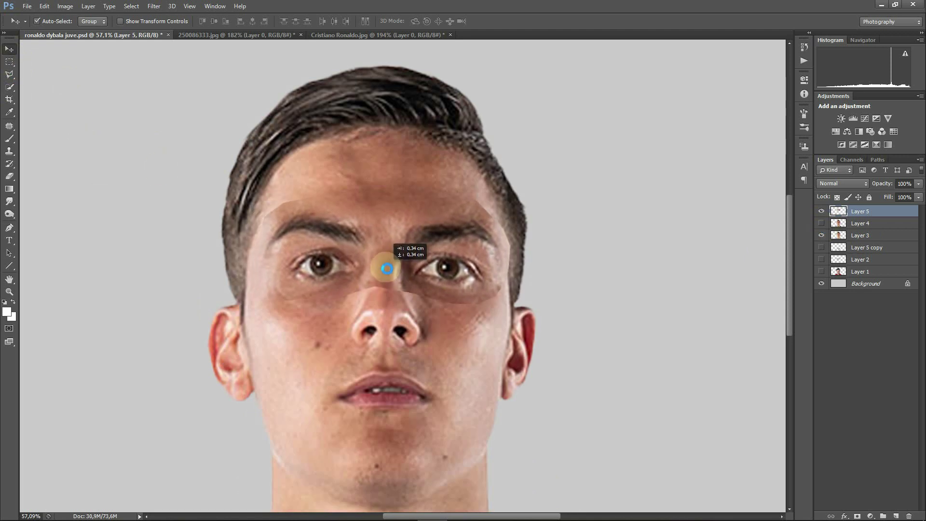
Rotate, scale and position the eye patch to line up with Dybala's eyes
key("ctrl+t")
left_click_drag(529, 194, 521, 188)
left_click_drag(446, 237, 447, 236)
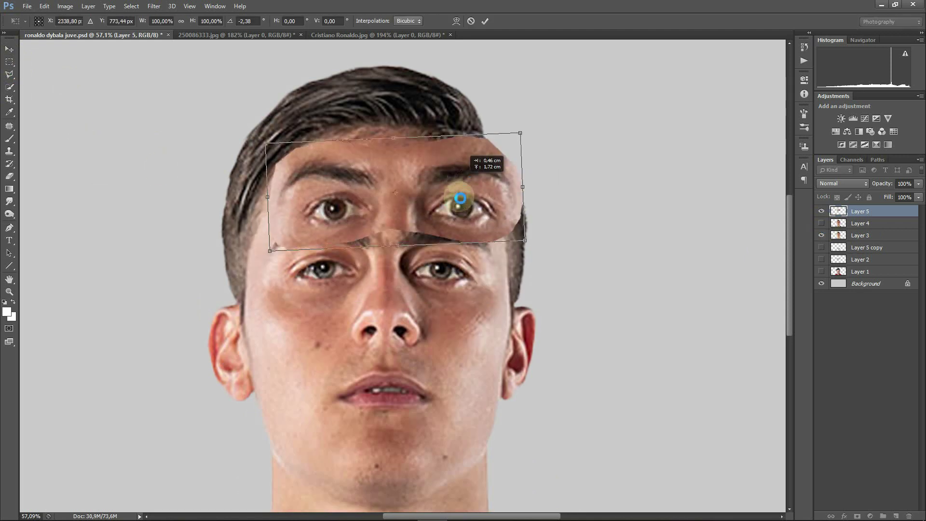
left_click_drag(504, 190, 492, 194)
left_click_drag(453, 235, 462, 235)
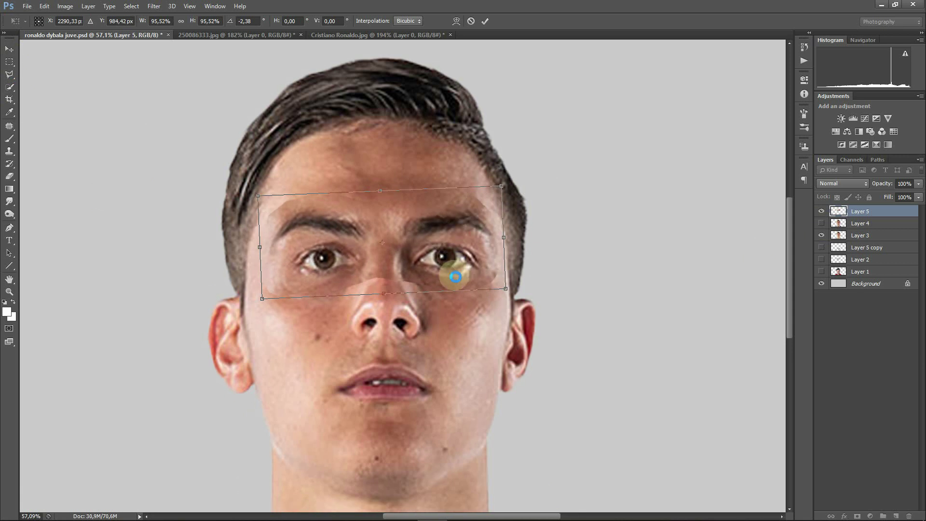
scroll(451, 265, "up", 2)
left_click_drag(533, 141, 534, 141)
scroll(462, 237, "down", 2)
Commit the eye patch transform and erase its hard edges around the nose, forehead and cheeks
left_click(485, 21)
left_click(9, 176)
mouse_move(344, 337)
left_mouse_down()
mouse_move(406, 305)
mouse_move(240, 307)
left_mouse_up()
mouse_move(239, 175)
left_mouse_down()
mouse_move(368, 147)
mouse_move(478, 151)
mouse_move(469, 311)
left_mouse_up()
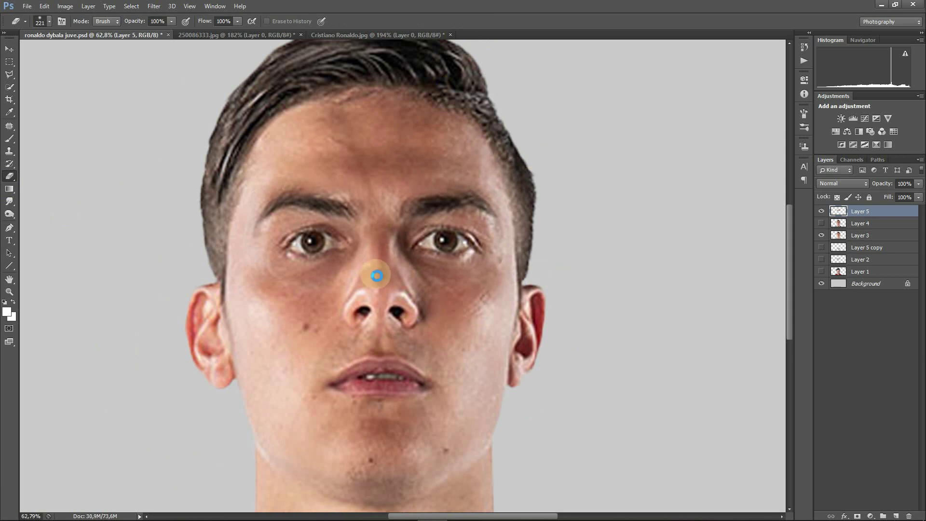
scroll(386, 299, "up", 2)
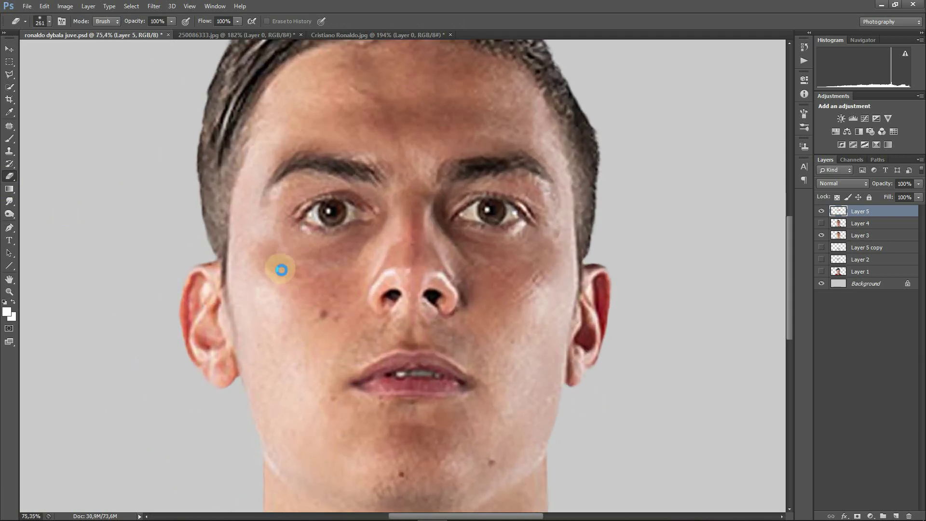
mouse_move(457, 278)
left_mouse_down()
mouse_move(575, 260)
mouse_move(583, 113)
mouse_move(430, 108)
mouse_move(214, 186)
left_mouse_up()
scroll(537, 347, "down", 3)
scroll(529, 337, "down", 1)
scroll(529, 336, "up", 2)
Compare with the patch hidden, then show Layer 4 and place Layer 5 beneath it
left_click(821, 211)
scroll(515, 281, "up", 1)
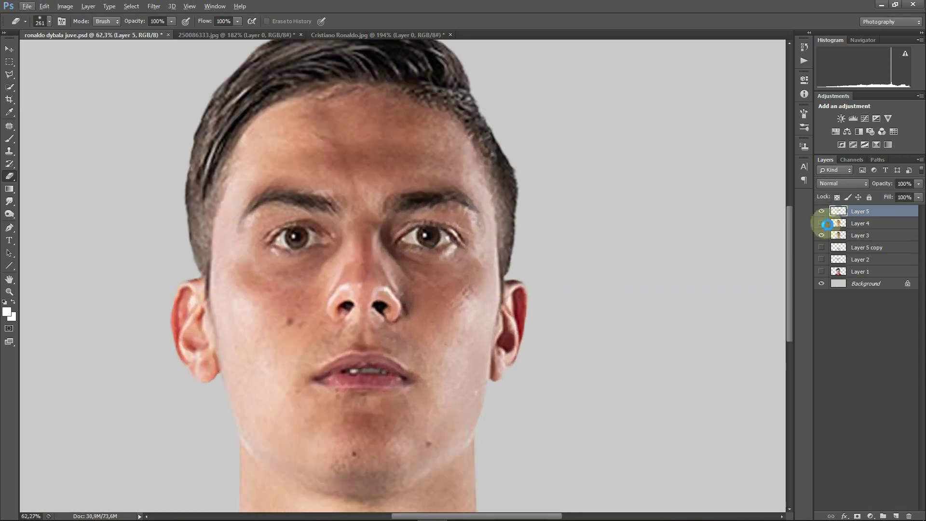
left_click(821, 223)
left_click_drag(860, 211, 860, 231)
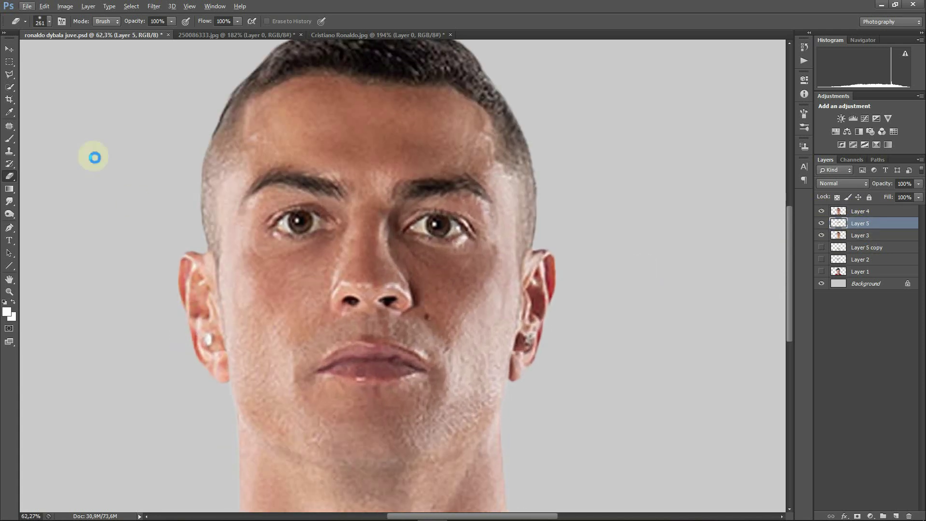
Outline Ronaldo's mouth and chin with the Polygonal Lasso
key("l")
scroll(351, 279, "up", 1)
left_click(256, 358)
left_click(298, 315)
left_click(345, 297)
left_click(400, 290)
left_click(508, 376)
left_click(472, 429)
left_click(379, 448)
left_click(294, 433)
double_click(248, 372)
Copy the mouth selection from Layer 4 to Layer 6, hide Layer 4, and move it onto Dybala's mouth
left_click(9, 49)
key("ctrl+j")
left_click(464, 206)
left_click(847, 211)
key("ctrl+j")
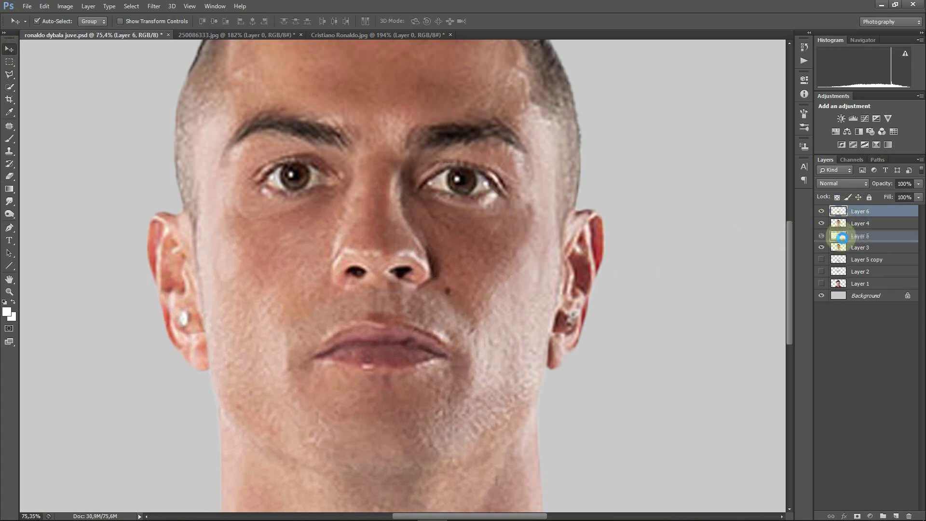
left_click_drag(842, 237, 842, 242)
left_click(821, 211)
mouse_move(399, 344)
left_mouse_down()
mouse_move(428, 351)
mouse_move(419, 353)
left_mouse_up()
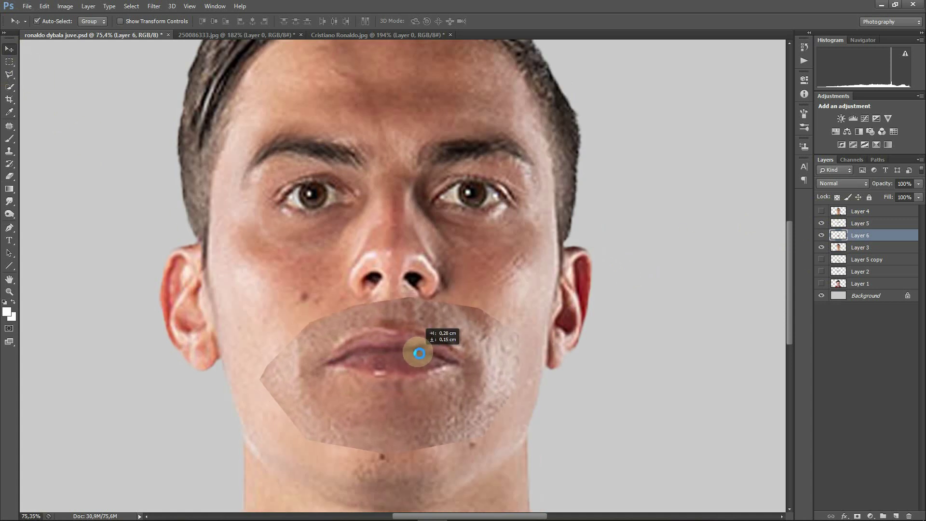
Line the mouth patch up with Dybala's lips
scroll(419, 353, "down", 2)
scroll(415, 352, "down", 1)
scroll(422, 385, "up", 2)
scroll(424, 385, "down", 1)
left_click_drag(424, 384, 424, 357)
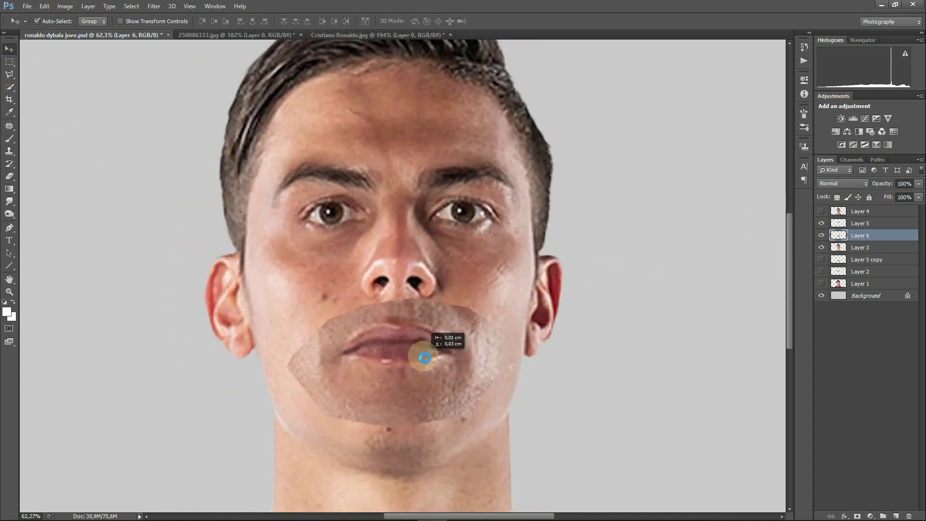
scroll(424, 358, "down", 1)
scroll(449, 388, "up", 2)
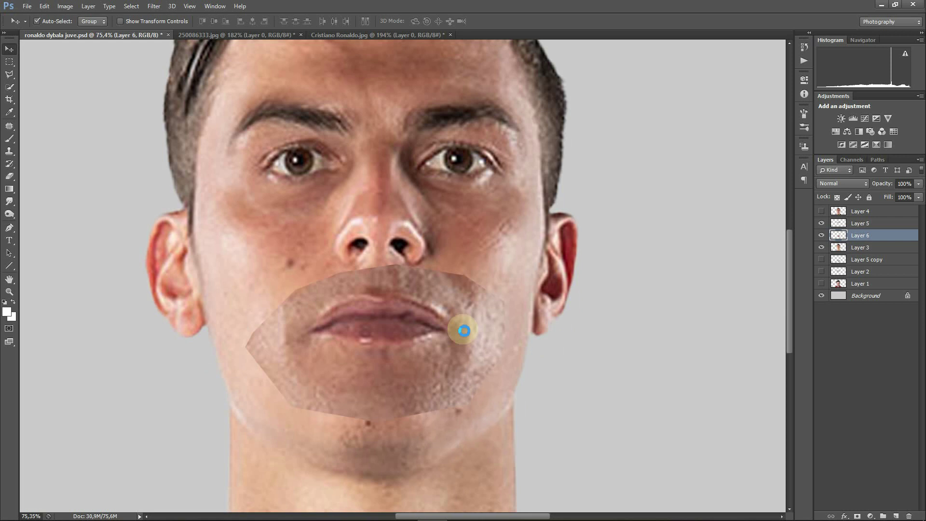
Delete the mouth patch layer and show Ronaldo's face layer again
left_click(821, 235)
left_click_drag(842, 235, 908, 516)
left_click(852, 211)
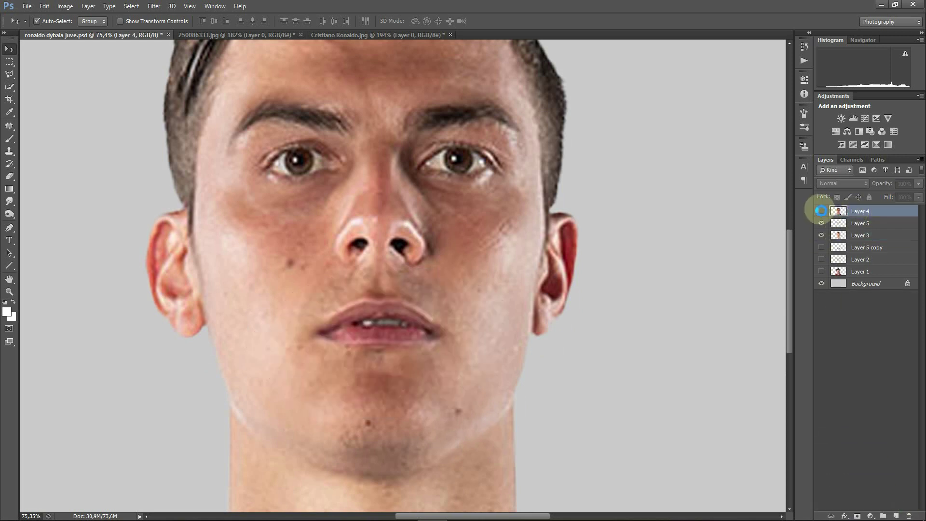
left_click(821, 211)
scroll(400, 120, "down", 1)
Outline Ronaldo's nose with the Polygonal Lasso
key("l")
left_click(332, 236)
left_click(357, 215)
left_click(391, 217)
left_click(441, 294)
left_click(371, 307)
double_click(309, 289)
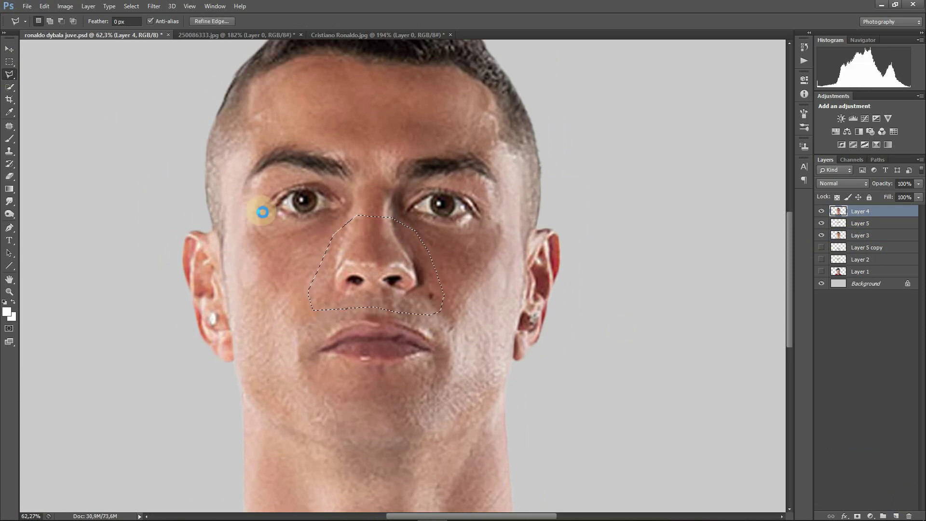
Copy the nose to a new layer below Layer 4, hide Layer 4, and move it over Dybala's nose
key("v")
key("ctrl+j")
left_click_drag(861, 211, 824, 218)
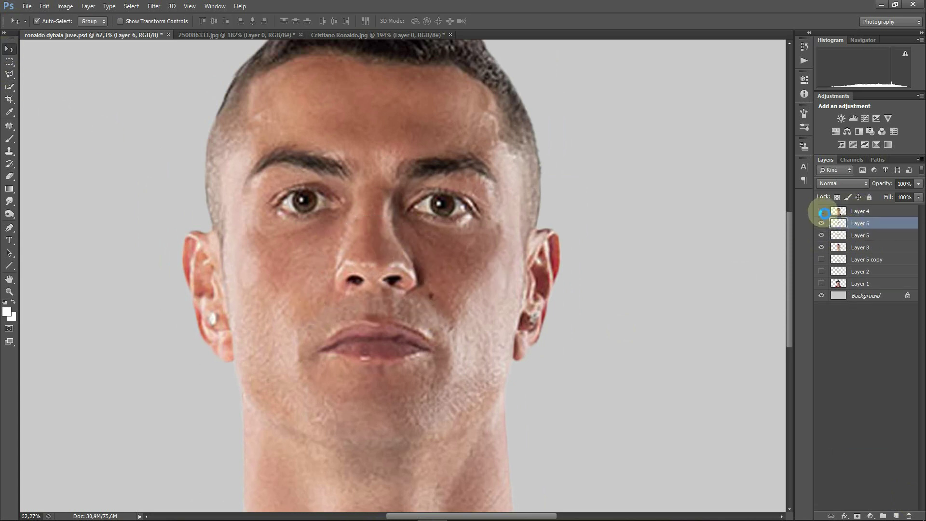
left_click(822, 211)
left_click_drag(393, 289, 403, 300)
Scale the nose patch to about 95% and commit the transform
key("ctrl+t")
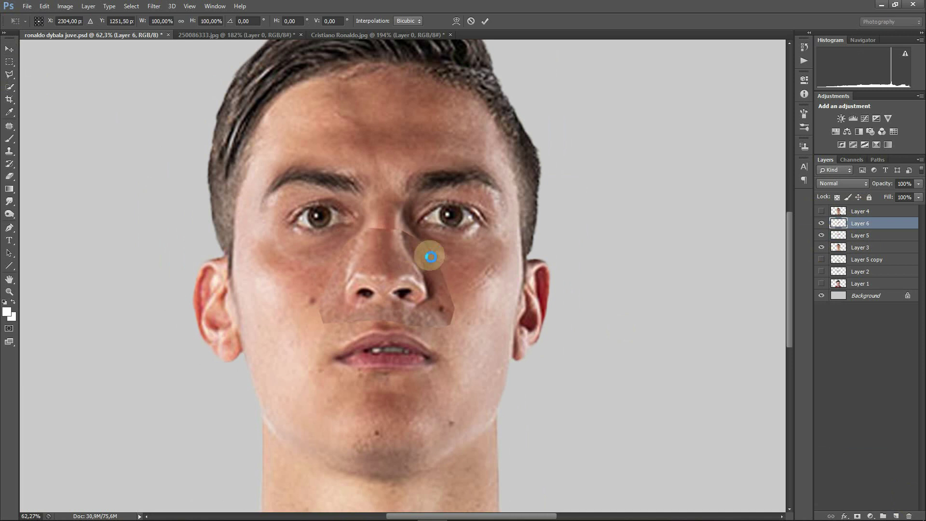
left_click_drag(453, 228, 411, 283)
scroll(420, 275, "up", 2)
scroll(426, 256, "down", 3)
key("Return")
scroll(427, 299, "up", 2)
left_click(821, 223)
left_click(821, 222)
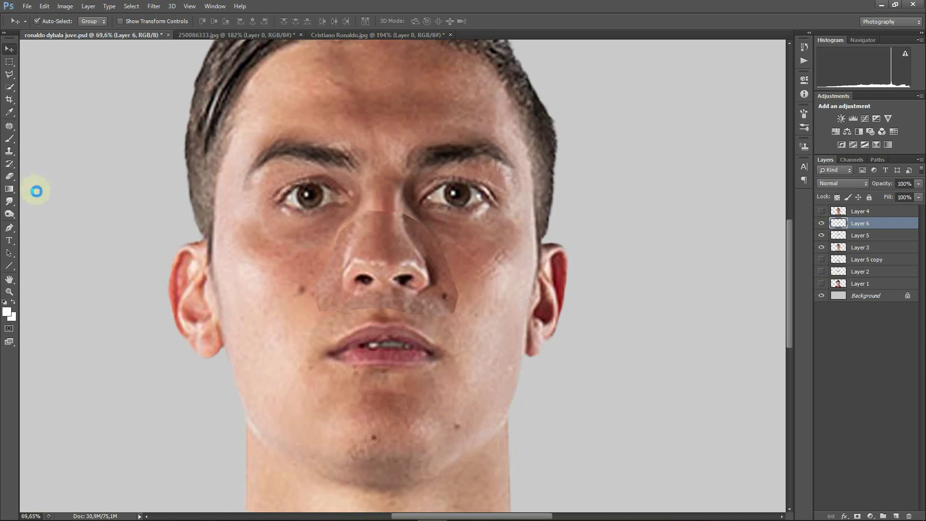
Erase the nose patch's hard lower, right and left edges to blend it in
key("e")
left_click_drag(327, 325, 459, 334)
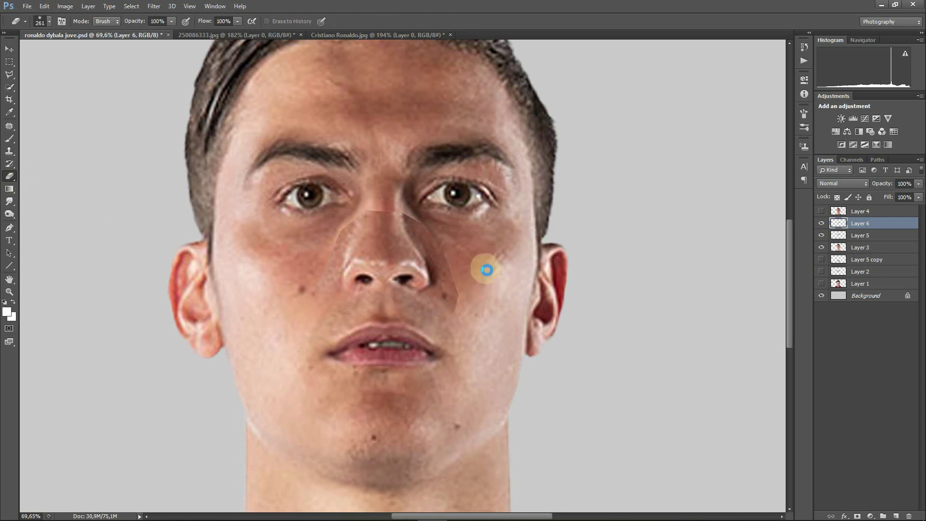
scroll(479, 245, "up", 2)
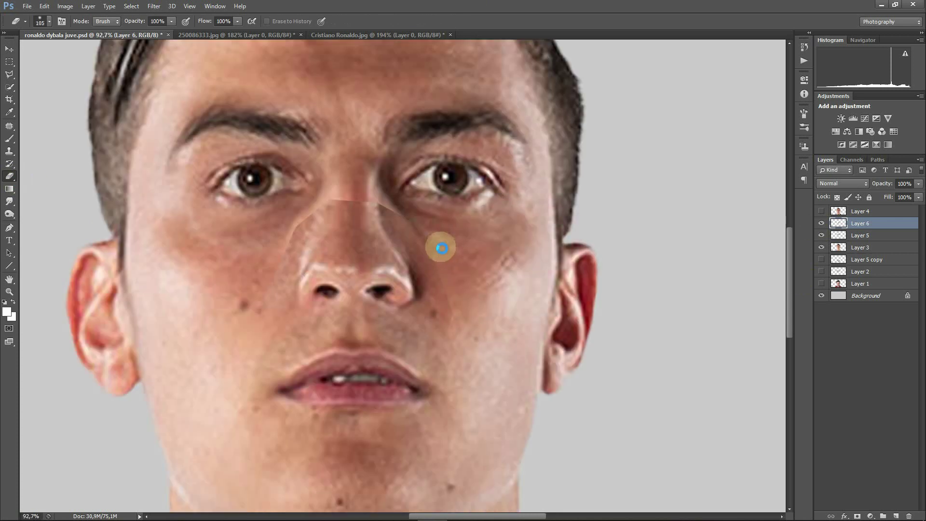
left_click_drag(445, 183, 447, 193)
left_click_drag(300, 169, 341, 155)
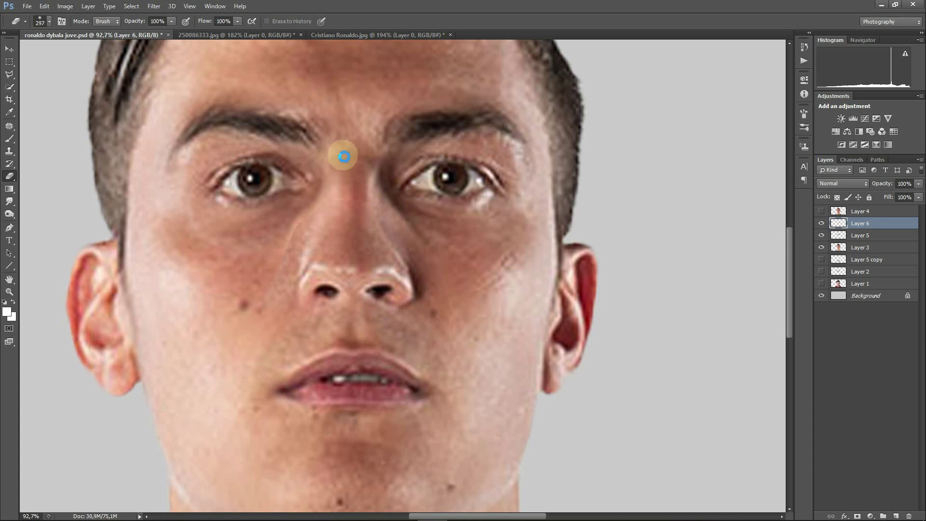
scroll(471, 320, "down", 4)
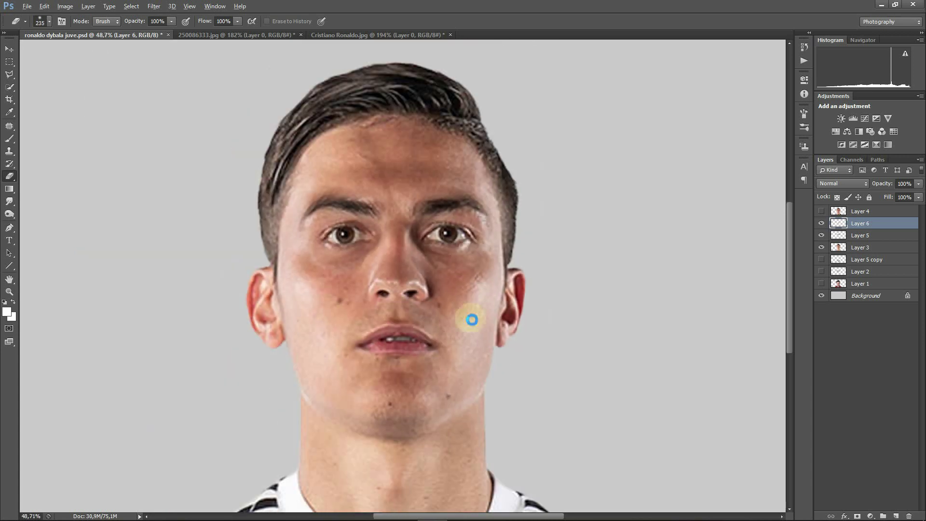
scroll(463, 241, "down", 1)
scroll(440, 234, "up", 4)
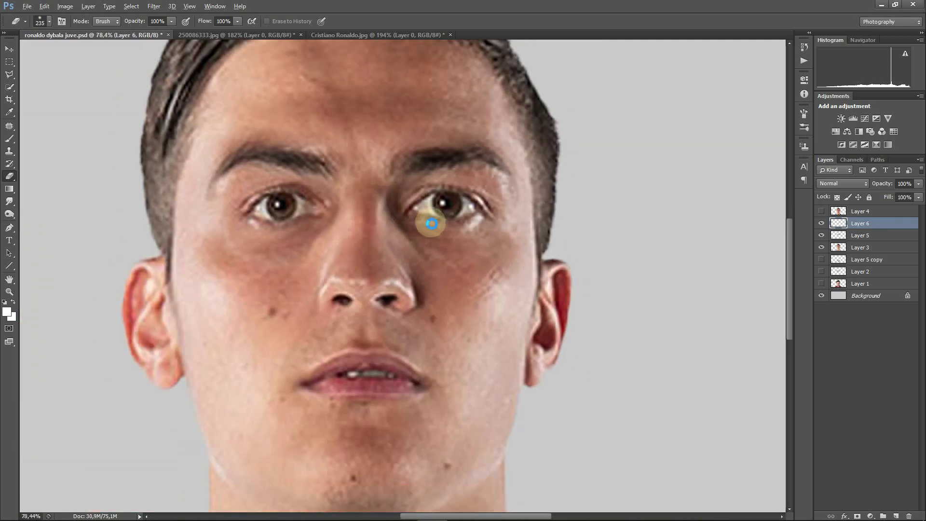
scroll(467, 221, "down", 4)
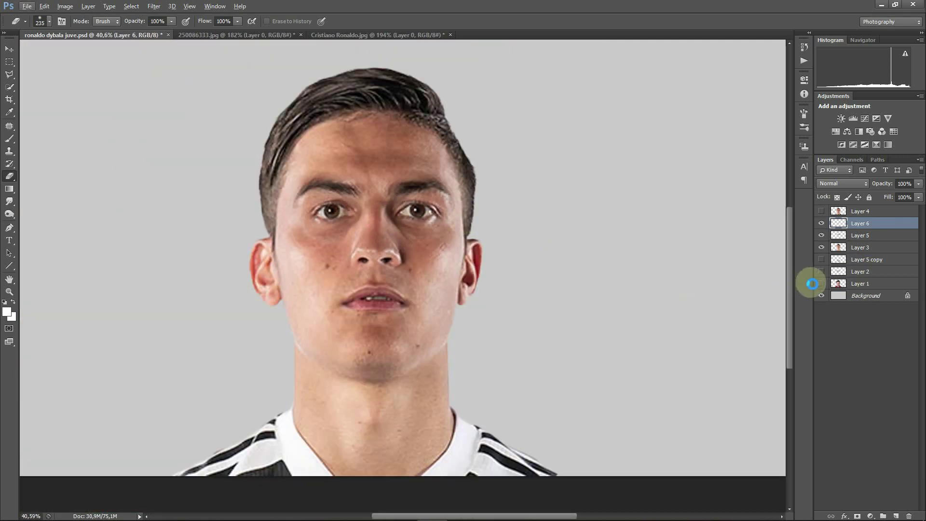
Toggle Ronaldo's face layer on and off to compare it with Dybala's face
left_click(821, 211)
left_click(821, 211)
scroll(383, 282, "down", 2)
scroll(383, 282, "up", 3)
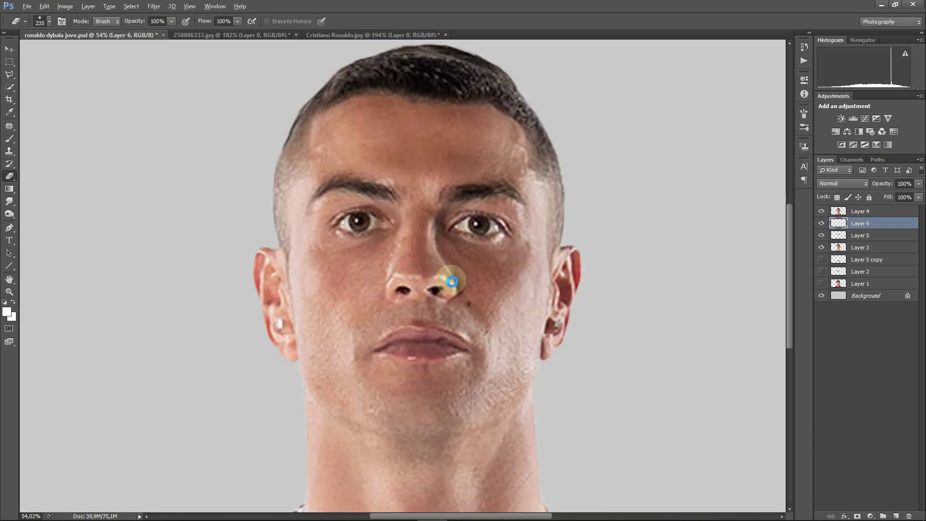
scroll(453, 285, "down", 2)
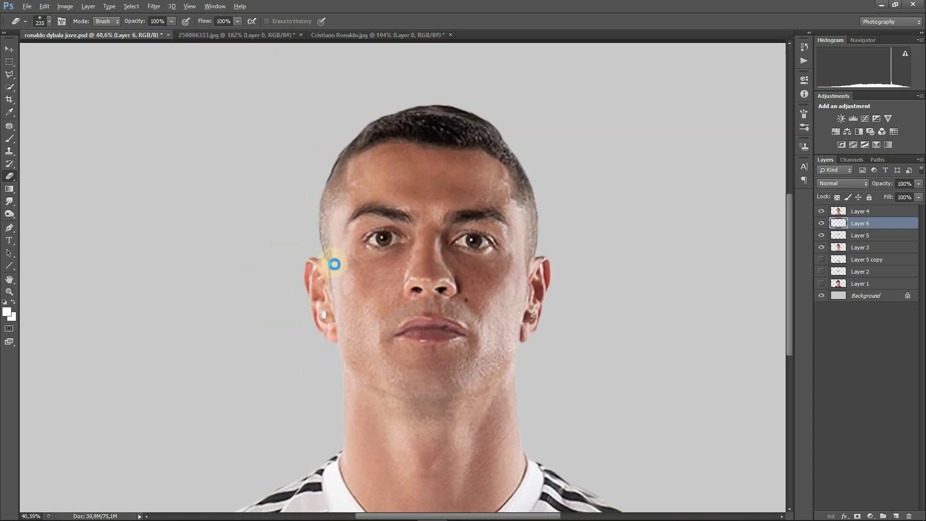
Outline Ronaldo's forehead and upper head with the Polygonal Lasso
left_click(9, 74)
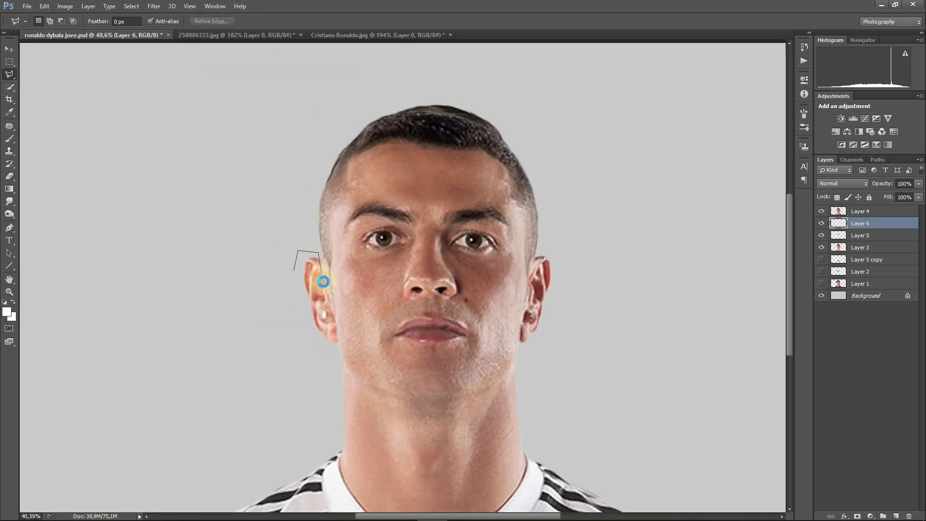
left_click(369, 181)
left_click(391, 170)
left_click(443, 172)
left_click(502, 198)
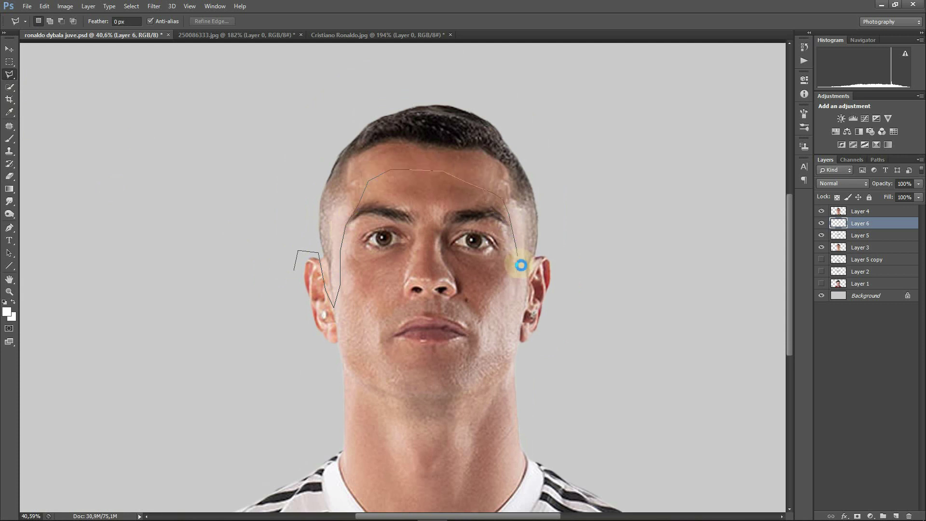
left_click(553, 240)
left_click(516, 100)
left_click(292, 134)
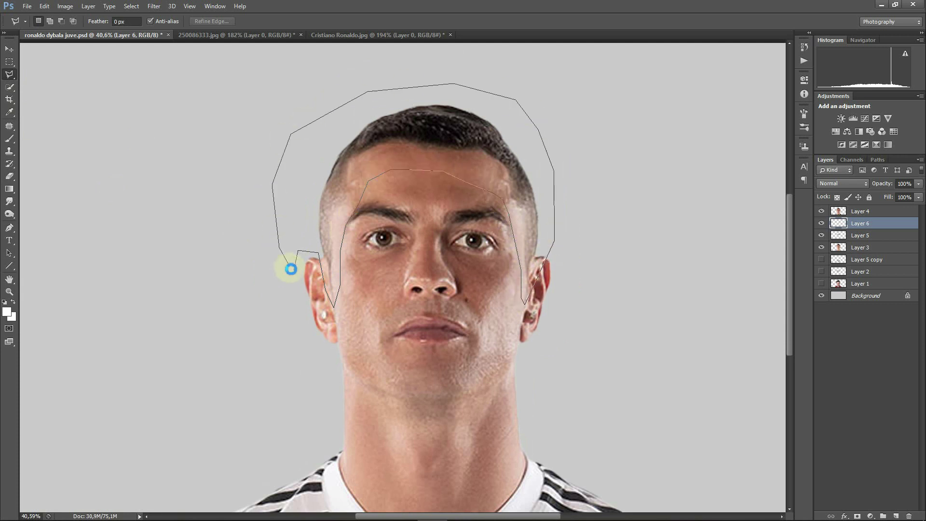
left_click(292, 268)
left_click(860, 211)
Copy the forehead to a new layer below Layer 4, hide Layer 4, and move it onto Dybala's forehead
key("ctrl+shift+alt+n")
left_click_drag(859, 211, 860, 226)
left_click(821, 211)
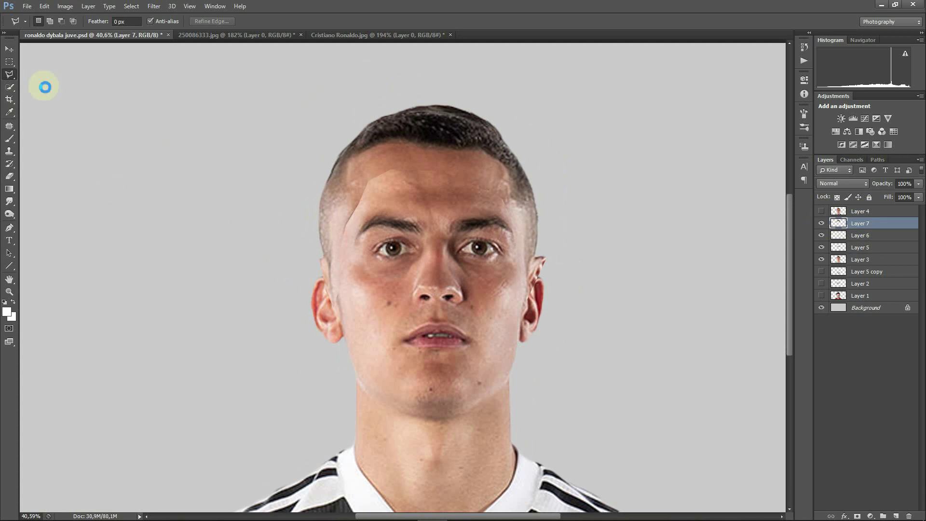
left_click(9, 48)
mouse_move(610, 79)
left_mouse_down()
mouse_move(415, 143)
mouse_move(413, 155)
left_mouse_up()
Scale and skew the forehead patch to fit over Dybala's forehead and brow
key("ctrl+t")
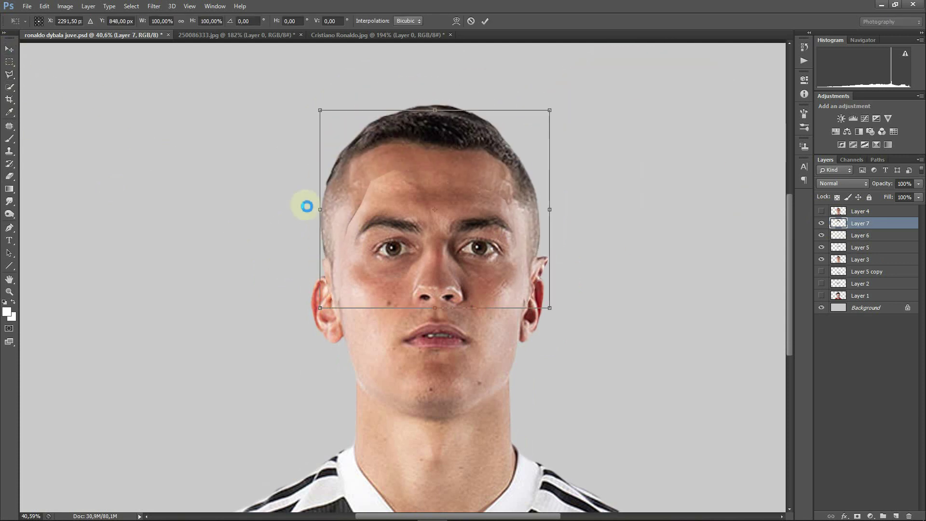
left_click_drag(320, 215, 322, 212)
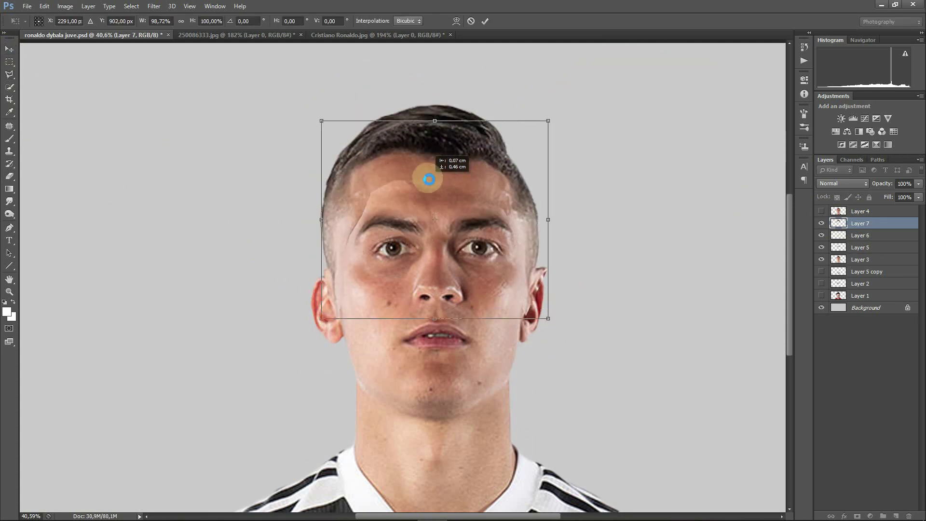
left_click_drag(432, 182, 428, 176)
left_click_drag(325, 113, 326, 106)
left_click_drag(323, 207, 324, 207)
left_click_drag(447, 183, 447, 193)
scroll(480, 244, "up", 2)
left_click_drag(479, 244, 541, 247)
left_click_drag(248, 68, 256, 62)
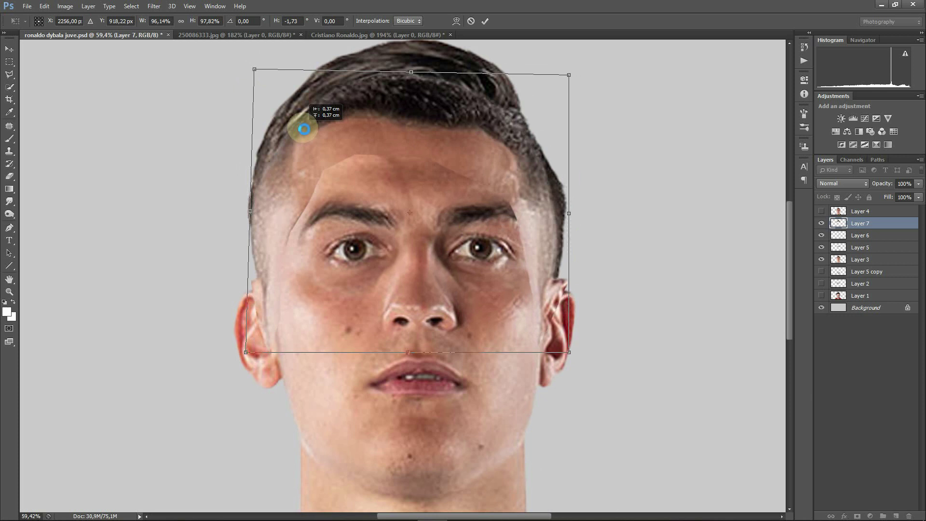
left_click_drag(416, 81, 416, 69)
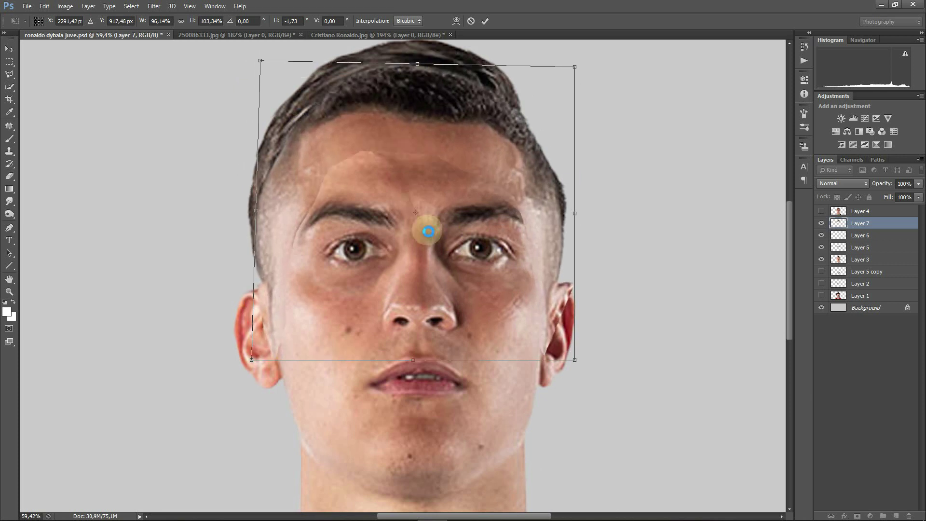
Commit the forehead patch transform, then delete the patch content
scroll(424, 231, "down", 2)
scroll(467, 275, "down", 1)
left_click(470, 22)
left_click_drag(413, 206, 280, 244)
key("Delete")
scroll(483, 240, "up", 2)
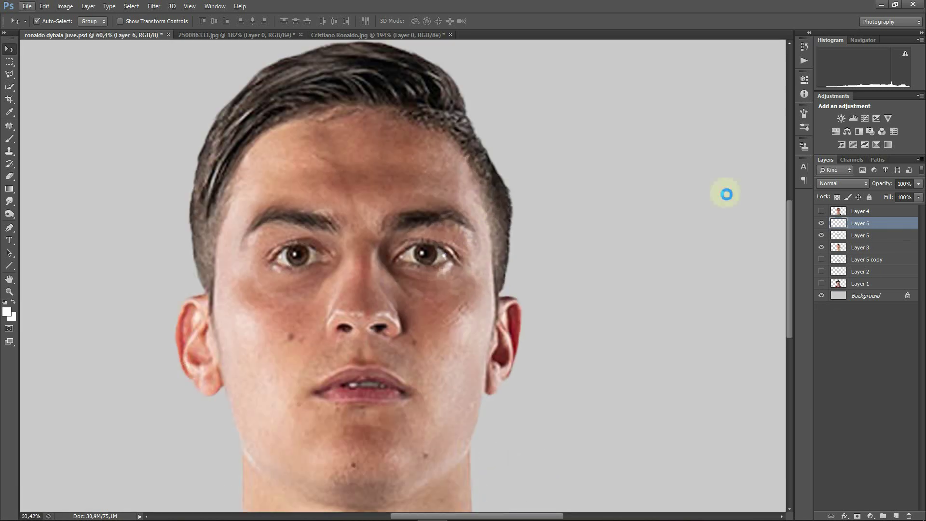
Show Ronaldo's face layer and Polygonal Lasso around his left-side ear with its earring
left_click(821, 211)
scroll(258, 304, "up", 1)
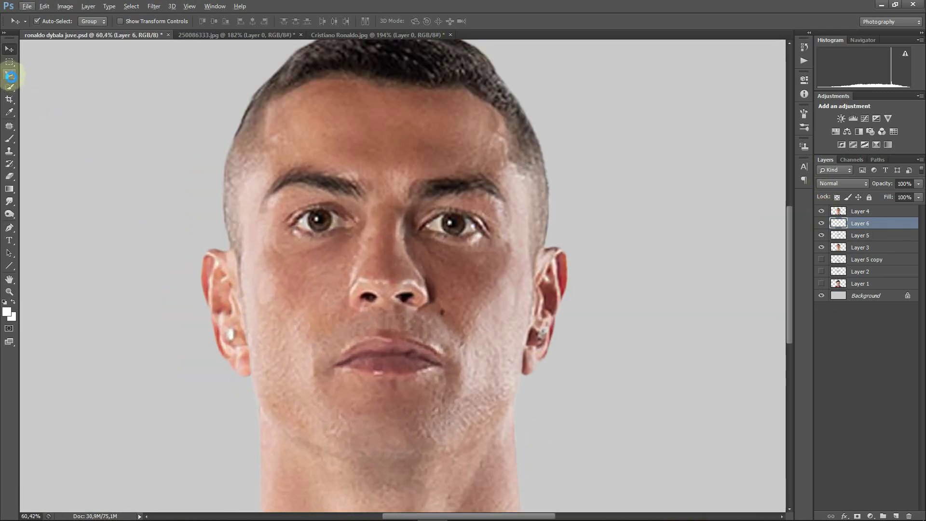
left_click(10, 76)
left_click(186, 296)
left_click(204, 235)
left_click(243, 236)
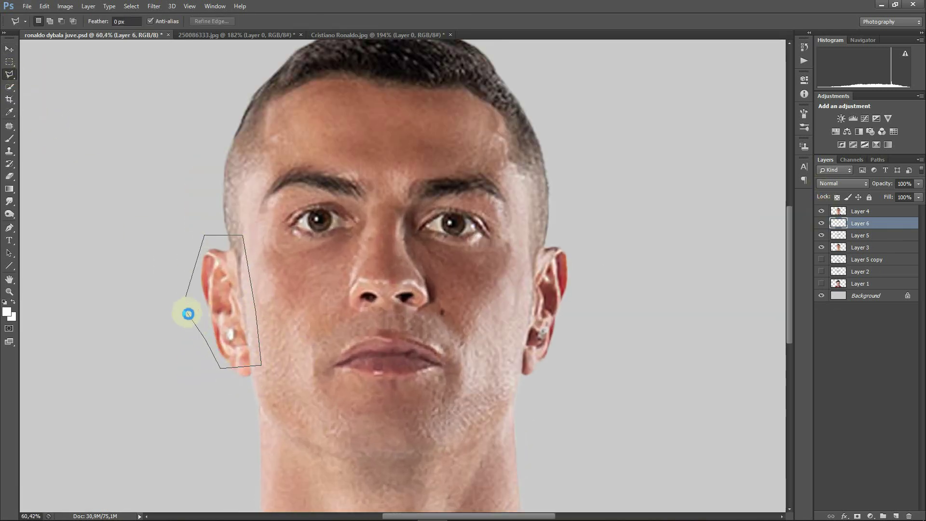
left_click(186, 297)
Copy the ear to its own layer below Layer 4, then hide Layer 4
key("v")
left_click(829, 212)
key("ctrl+j")
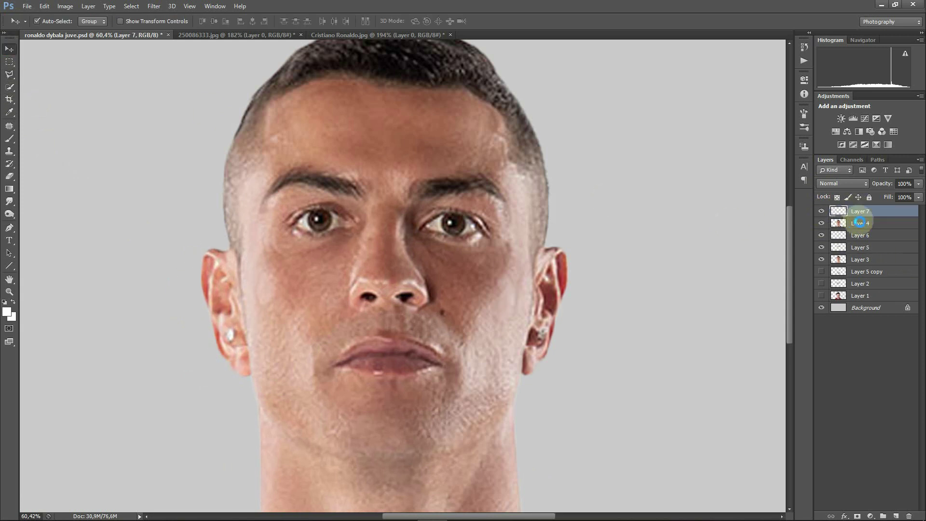
left_click_drag(860, 222, 859, 227)
left_click(821, 211)
Move, widen and slant the copied ear over Dybala's ear, then compare it on and off
left_click_drag(283, 291, 247, 336)
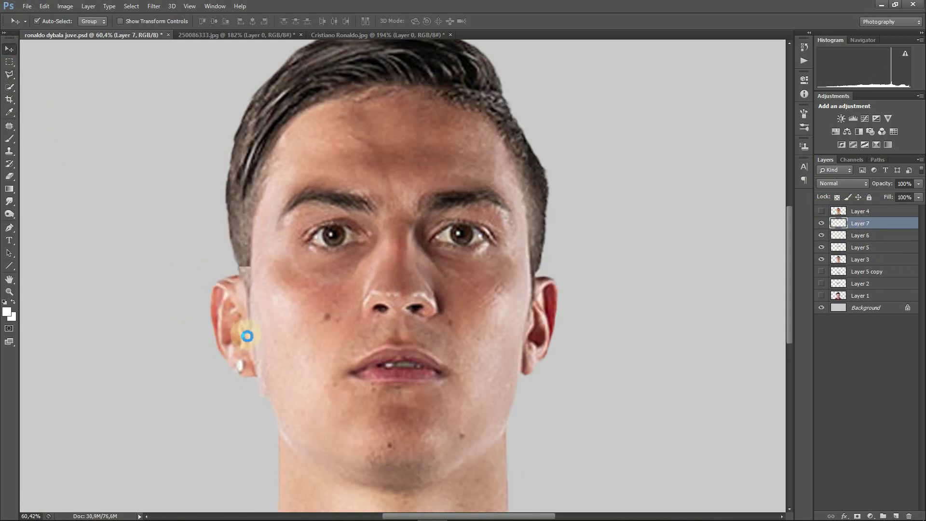
key("ctrl+t")
left_click_drag(271, 267, 252, 308)
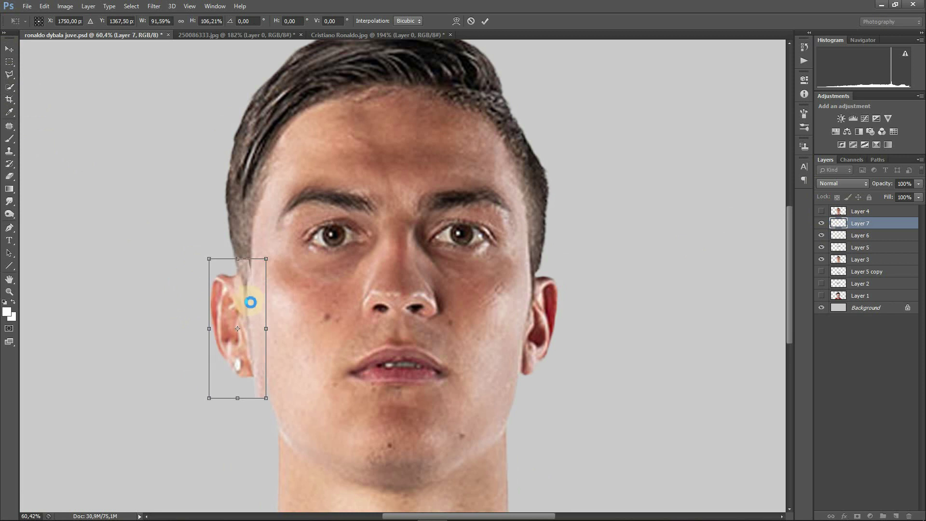
left_click_drag(264, 398, 275, 397)
left_click_drag(249, 348, 249, 353)
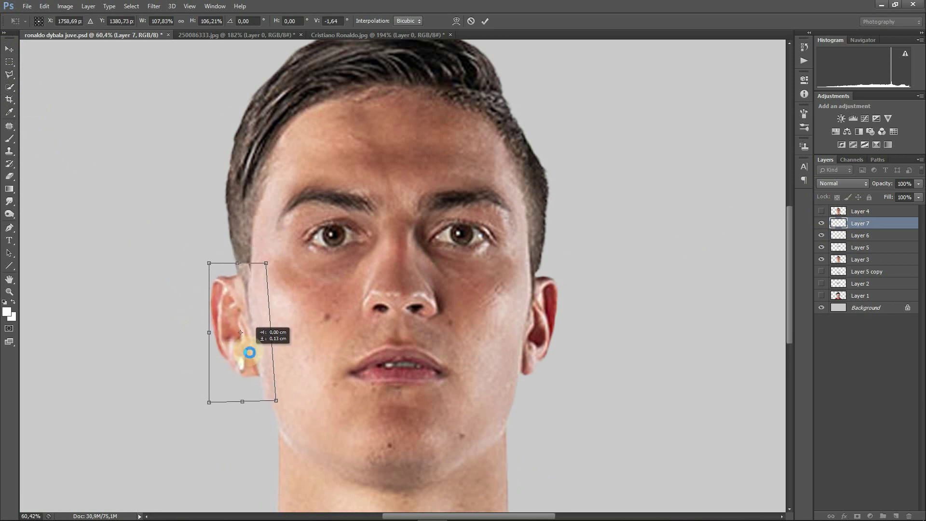
left_click(485, 20)
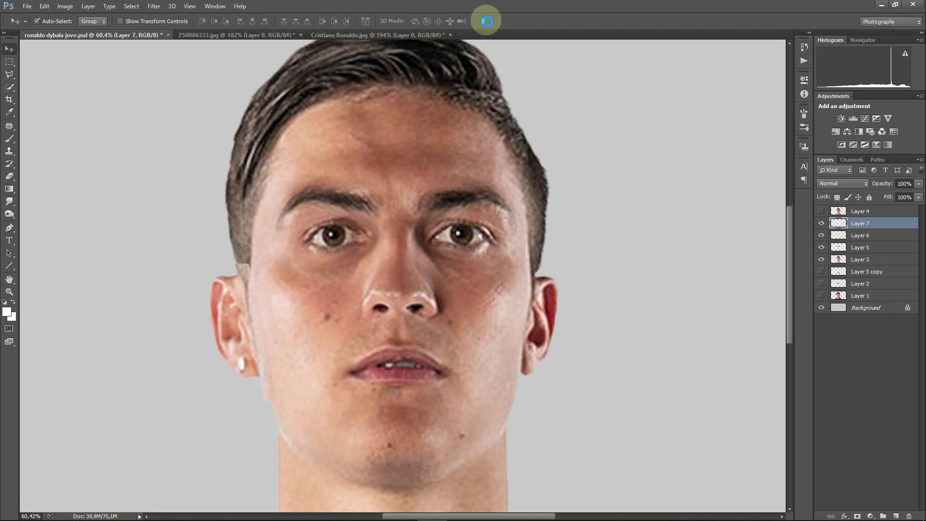
left_click(821, 223)
left_click(821, 223)
left_click(821, 224)
left_click(821, 223)
Switch to the Eraser and make its brush smaller
left_click(831, 259)
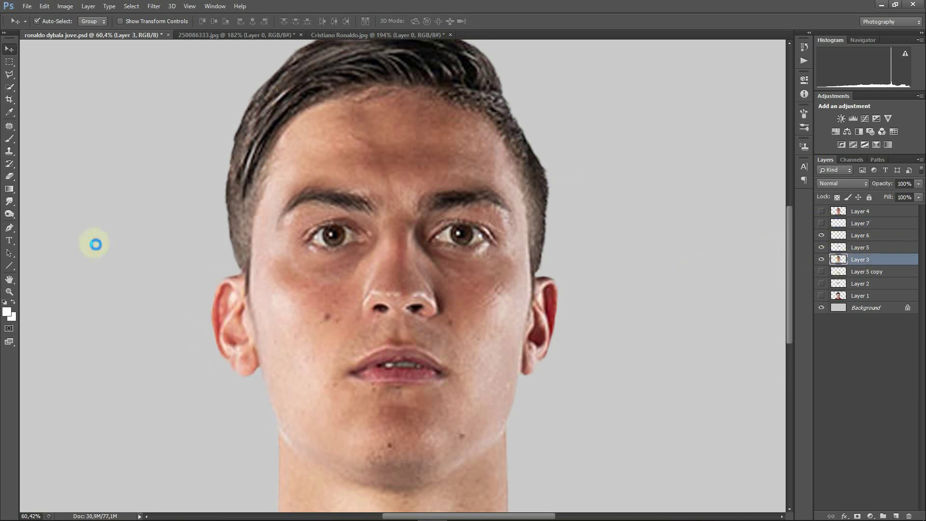
key("e")
right_click(149, 344)
left_click_drag(203, 361, 190, 361)
left_click(165, 330)
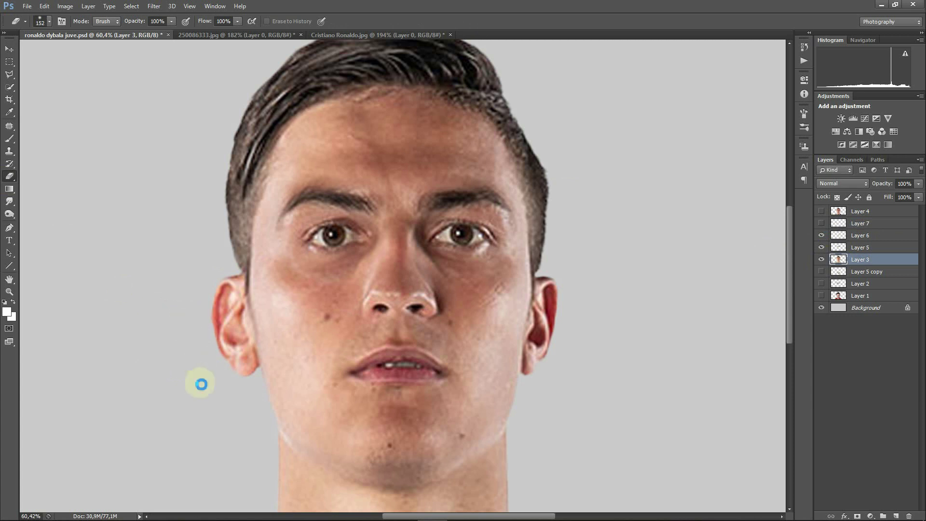
Show the pasted ear layer and erase its skin patch covering the hair
left_click(821, 224)
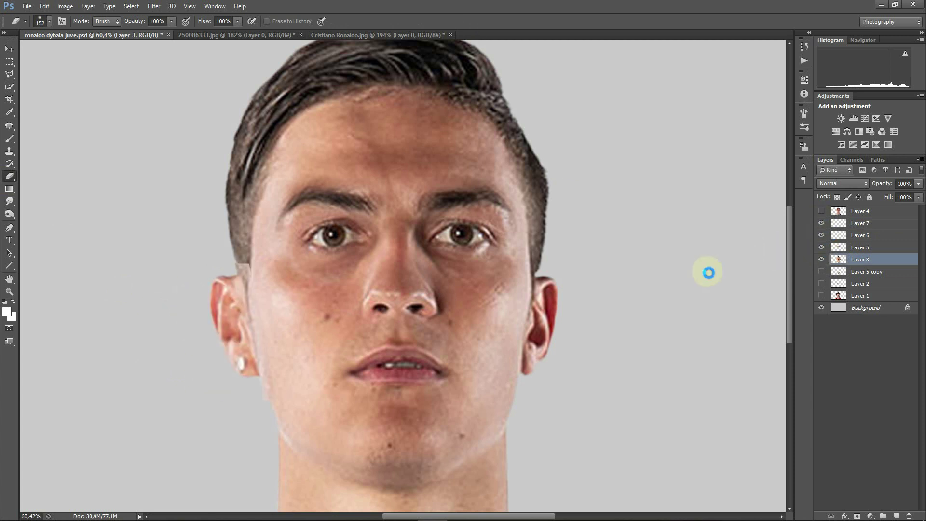
scroll(272, 439, "up", 3)
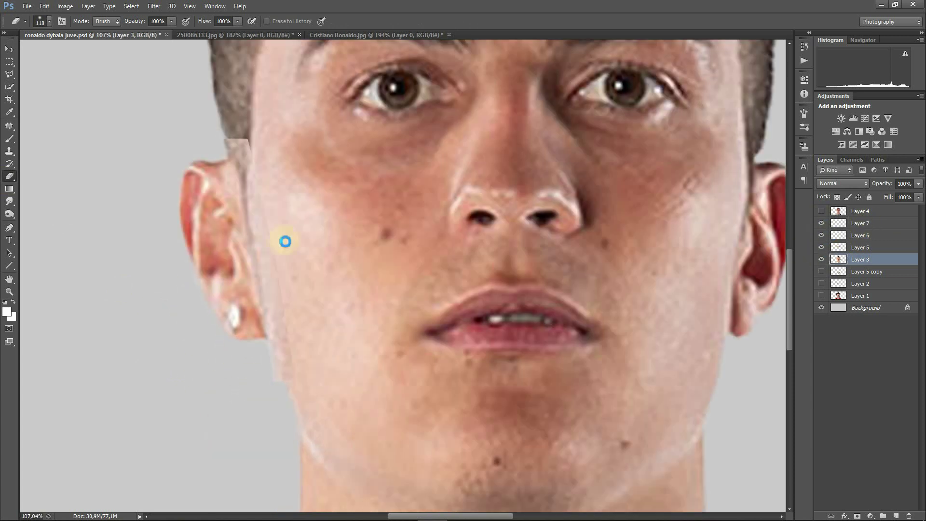
left_click(244, 209, "ctrl")
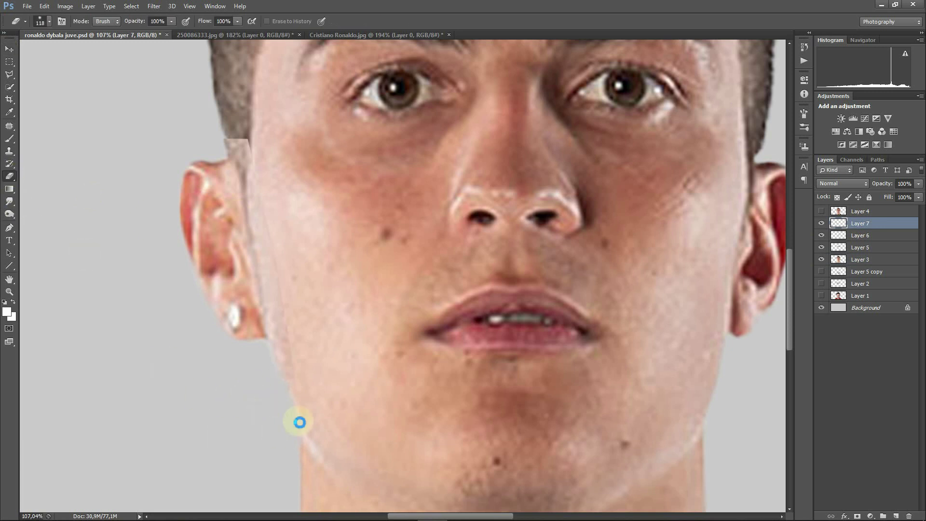
left_click_drag(294, 233, 245, 95)
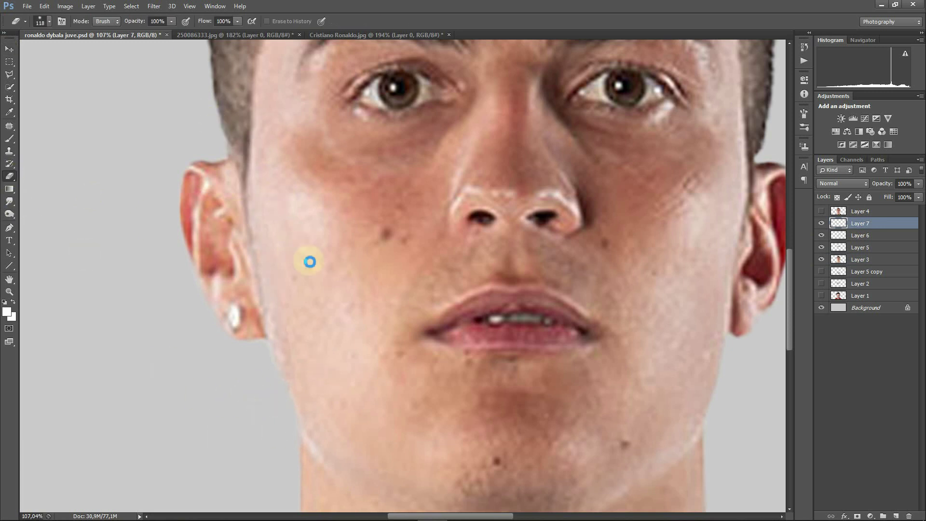
scroll(309, 261, "down", 3)
Rotate the ear piece slightly and warp it upward to fit the head
key("ctrl+t")
left_click_drag(297, 200, 314, 193)
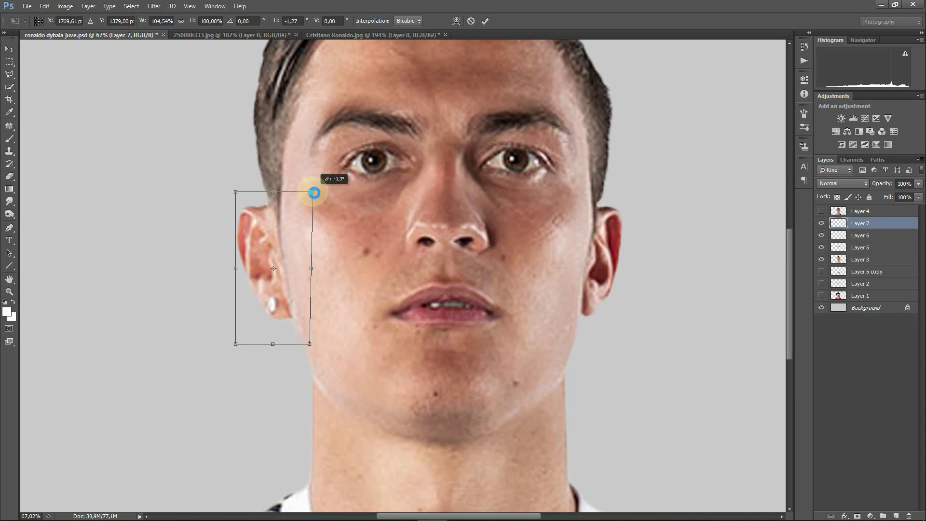
right_click(266, 197)
left_click(314, 327)
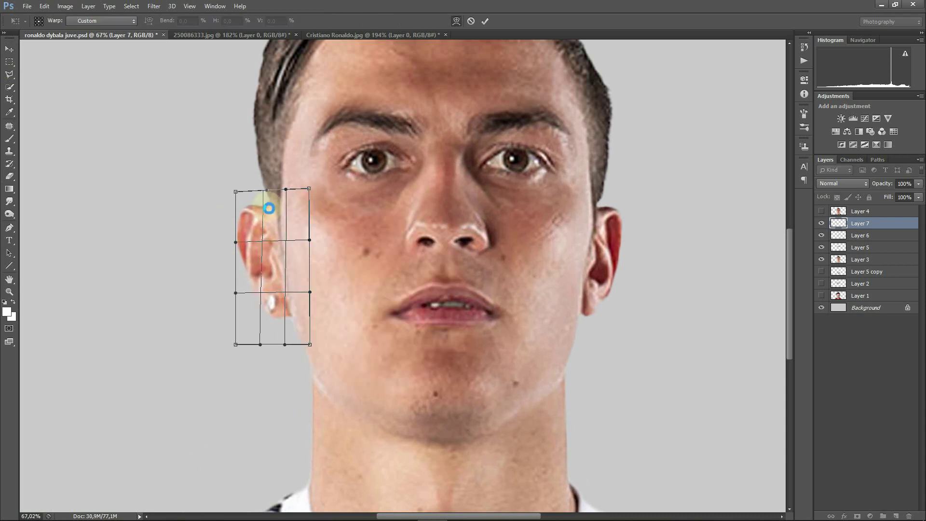
left_click_drag(245, 235, 244, 223)
left_click(485, 21)
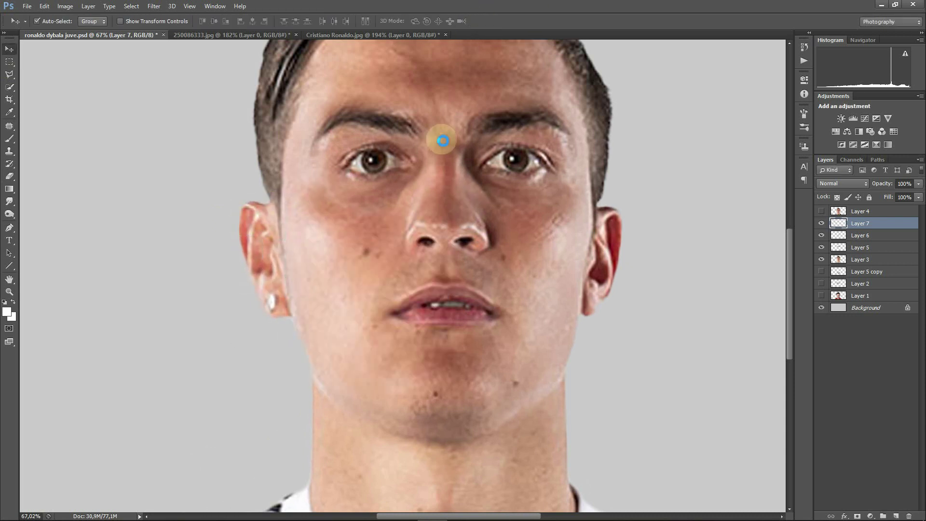
scroll(294, 306, "down", 3)
scroll(480, 358, "up", 2)
scroll(231, 341, "up", 3)
scroll(289, 337, "down", 3)
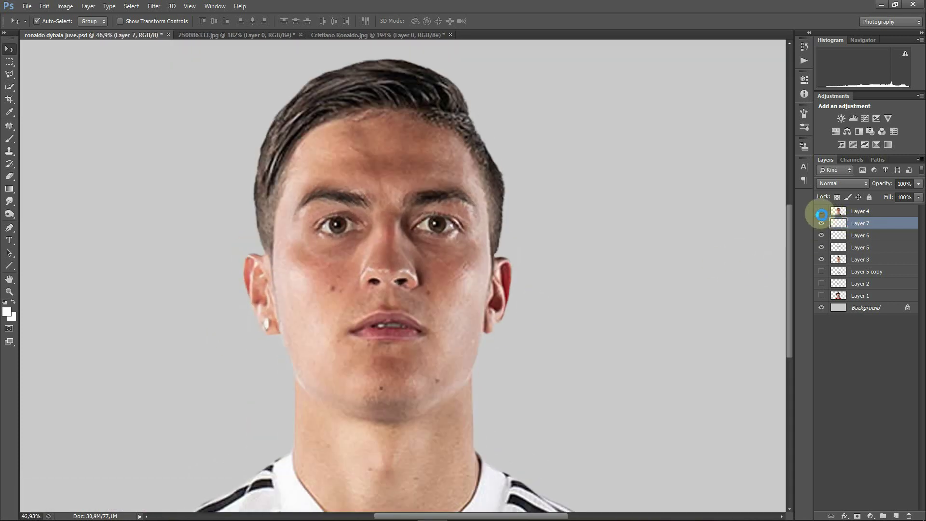
Show Layer 4, Polygonal Lasso the right ear and copy it to a new layer
left_click(852, 210)
left_click(821, 211)
scroll(544, 317, "up", 2)
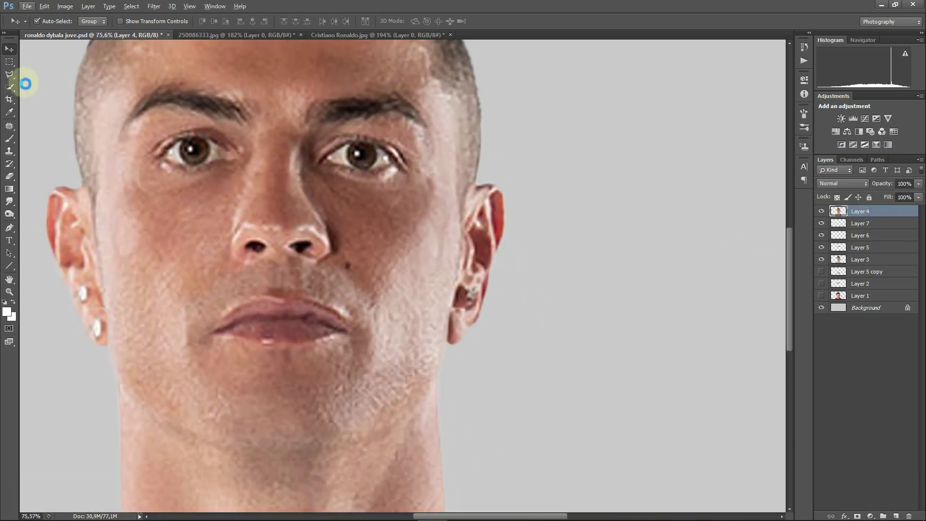
left_click(9, 74)
left_click(482, 318)
left_click(511, 241)
left_click(525, 200)
key("ctrl+j")
left_click(9, 48)
Hide the source face, then move and scale the ear copy over Dybala's right ear
left_click_drag(819, 205, 849, 229)
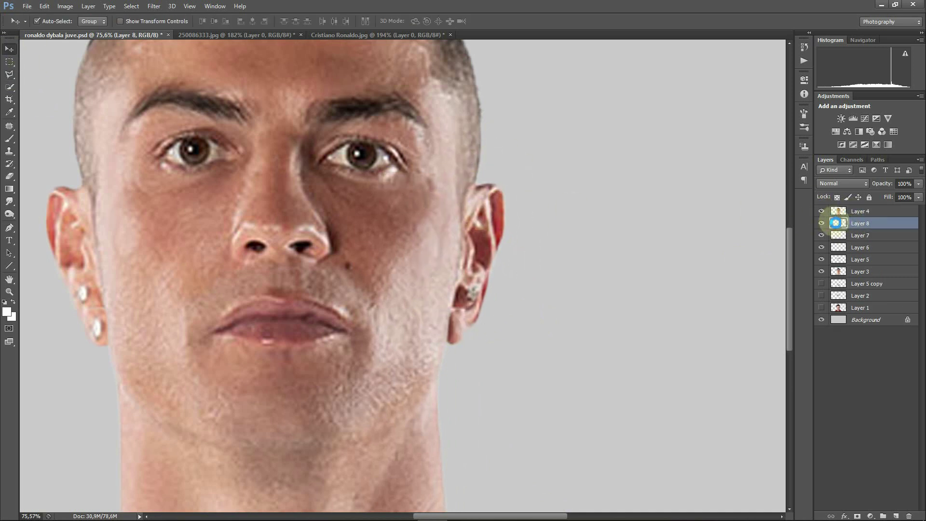
left_click(821, 211)
left_click_drag(481, 228, 487, 283)
left_click_drag(471, 274, 474, 269)
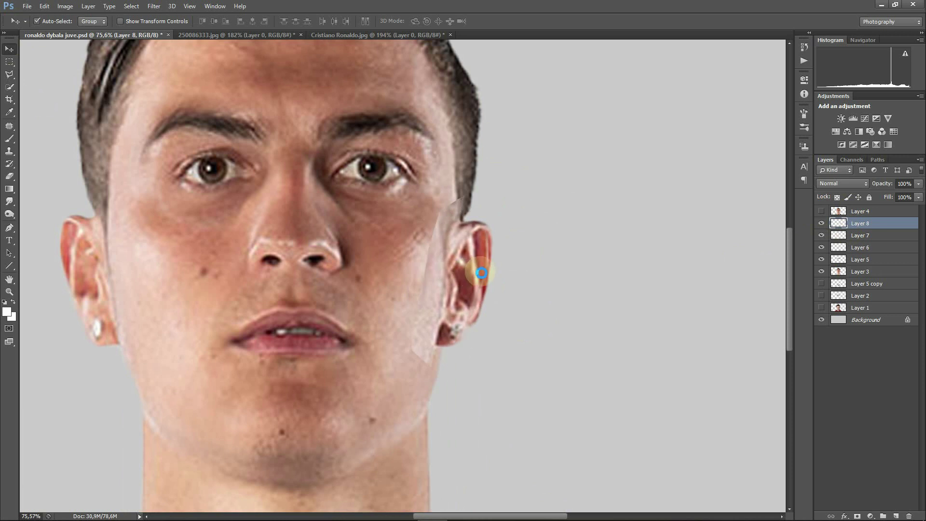
key("ctrl+t")
left_click_drag(492, 195, 498, 179)
mouse_move(471, 264)
left_mouse_down()
mouse_move(462, 259)
mouse_move(500, 275)
left_mouse_up()
scroll(532, 276, "down", 2)
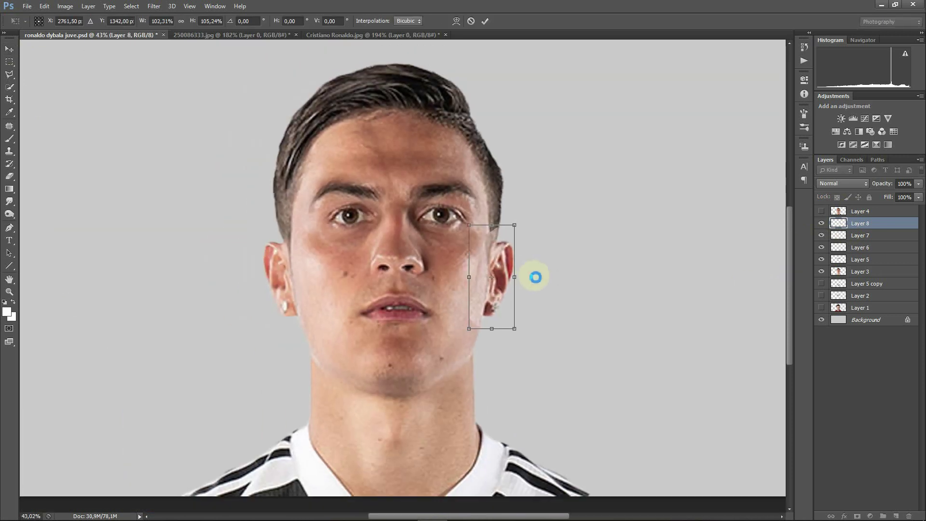
key("Return")
Adjust the ear layer's opacity, compare it, and skew its top corner to fit
scroll(513, 326, "up", 1)
left_click(918, 197)
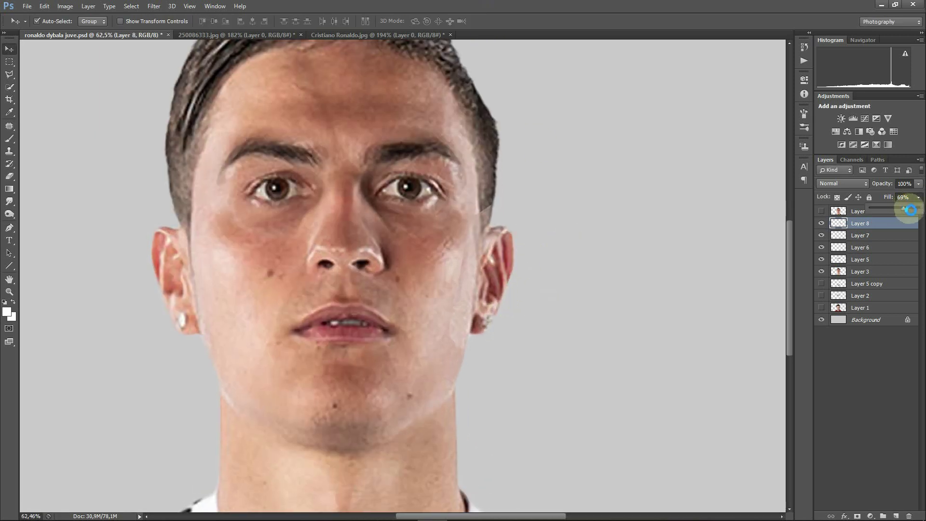
left_click(821, 223)
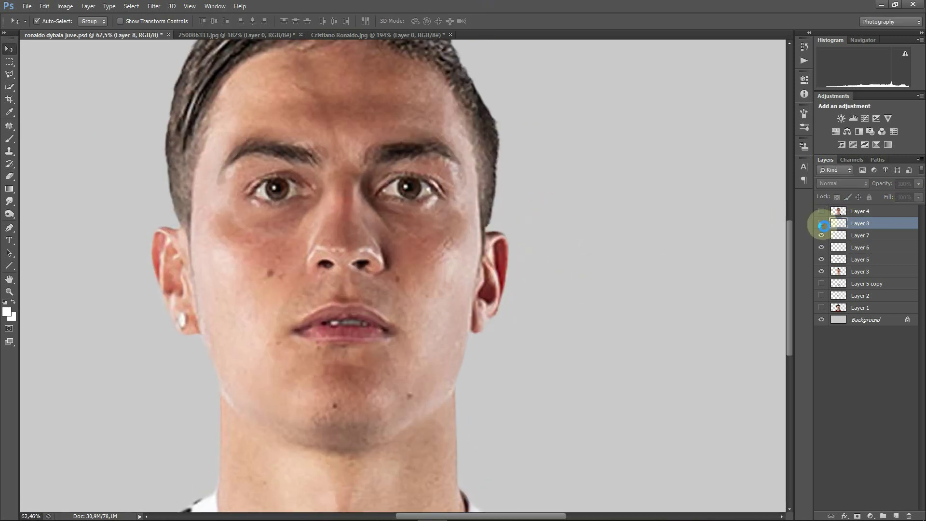
left_click(822, 223)
key("ctrl+t")
left_click_drag(517, 202, 514, 207)
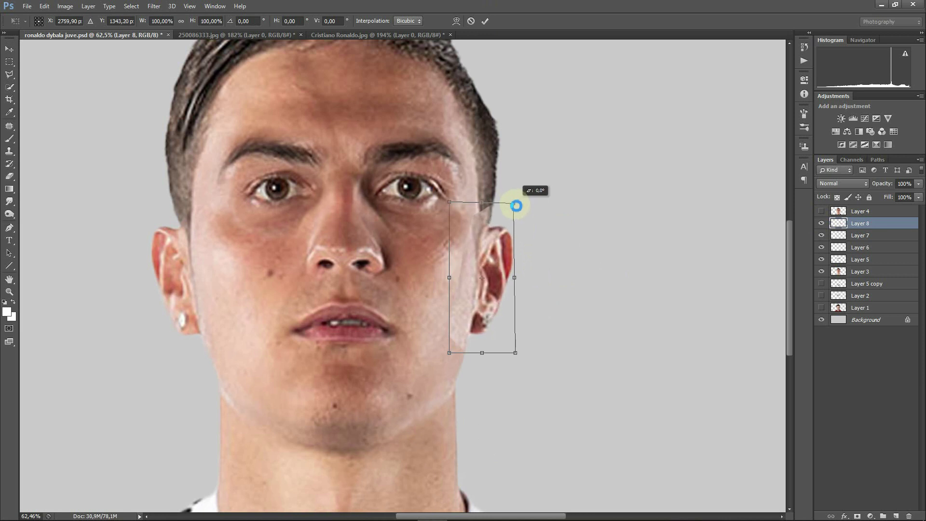
Apply the right ear's distortion and set the Eraser brush to about 104 pixels
left_click(487, 23)
scroll(571, 285, "up", 1)
key("e")
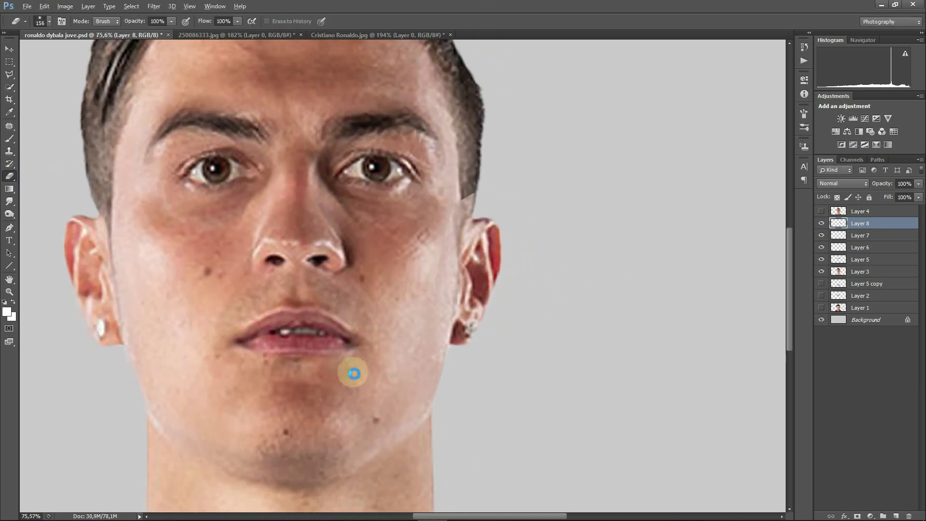
key("bracketright")
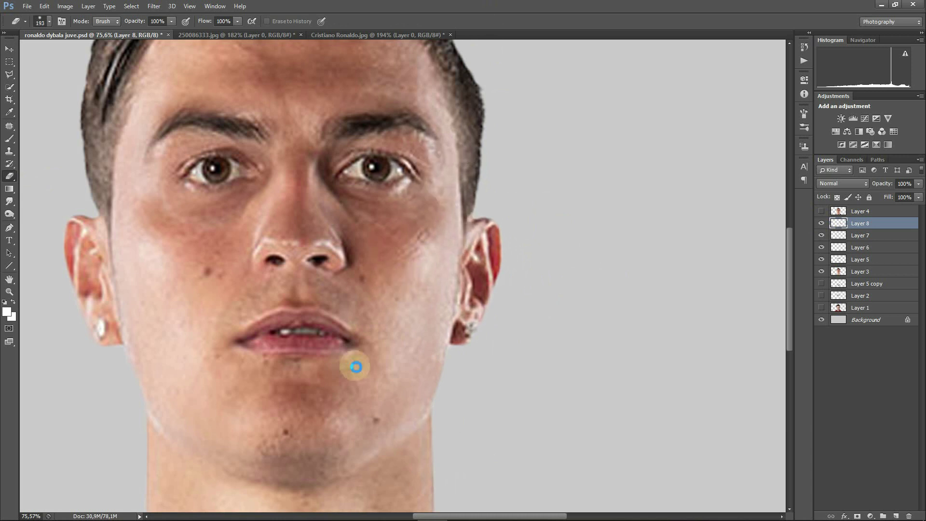
scroll(534, 230, "up", 2)
key("bracketleft")
key("bracketleft")
key("bracketleft")
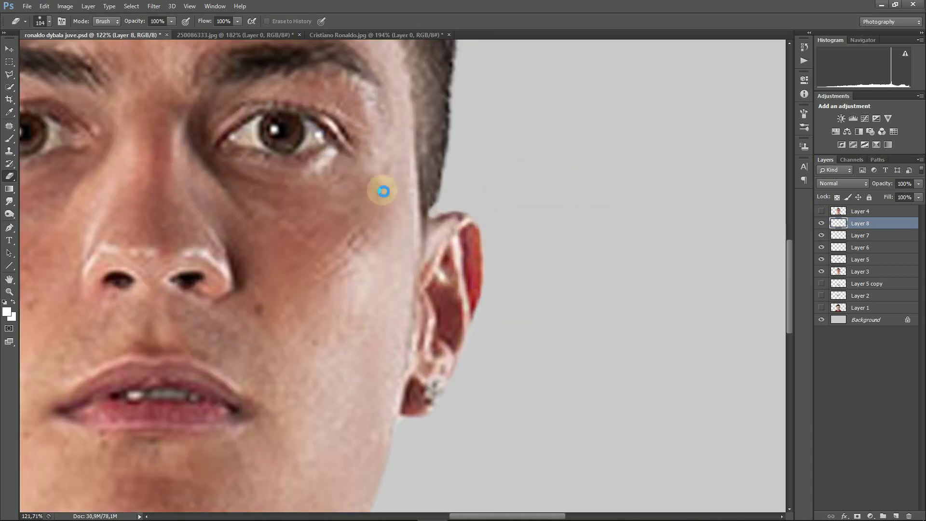
scroll(471, 238, "down", 4)
scroll(498, 242, "down", 2)
scroll(577, 281, "up", 2)
scroll(577, 281, "down", 1)
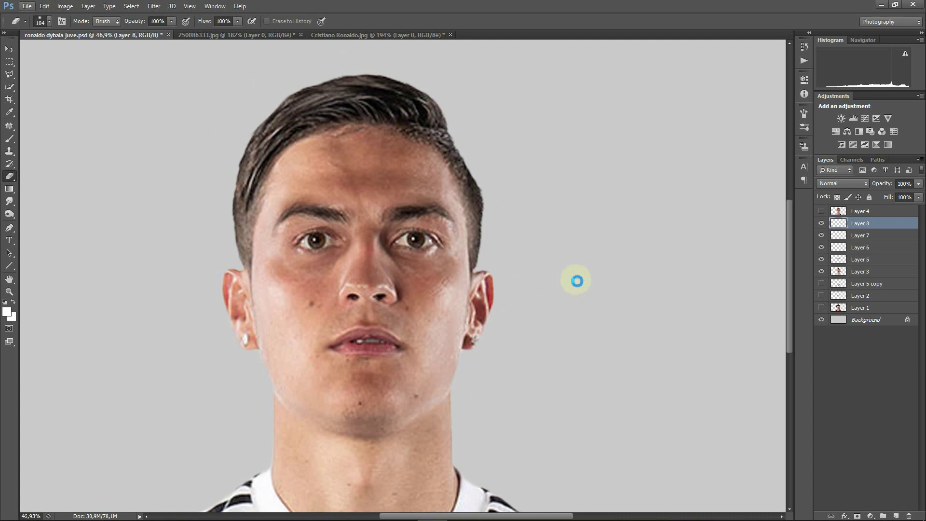
left_click(860, 271)
scroll(502, 261, "down", 3)
scroll(488, 280, "up", 1)
scroll(609, 265, "up", 2)
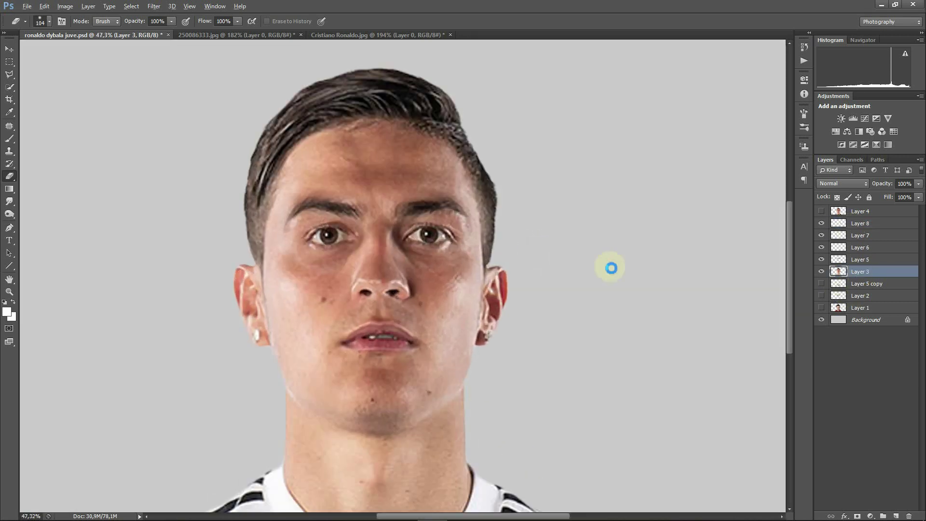
scroll(527, 331, "up", 3)
scroll(530, 332, "up", 5)
left_click(821, 223)
left_click(821, 223)
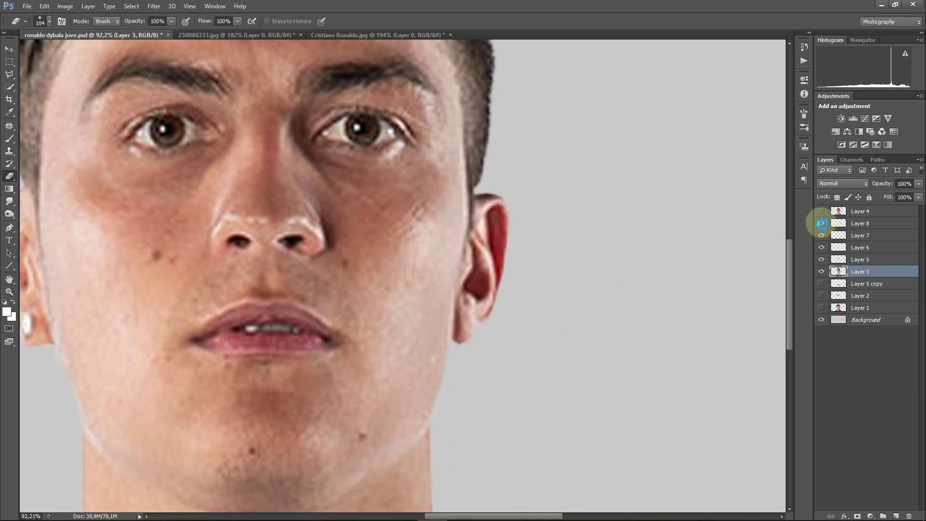
scroll(439, 186, "down", 5)
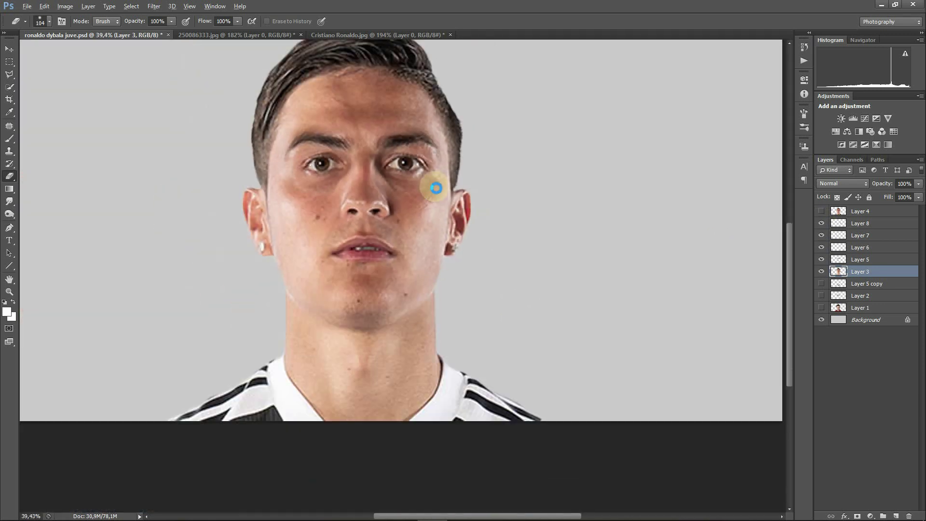
scroll(484, 341, "up", 1)
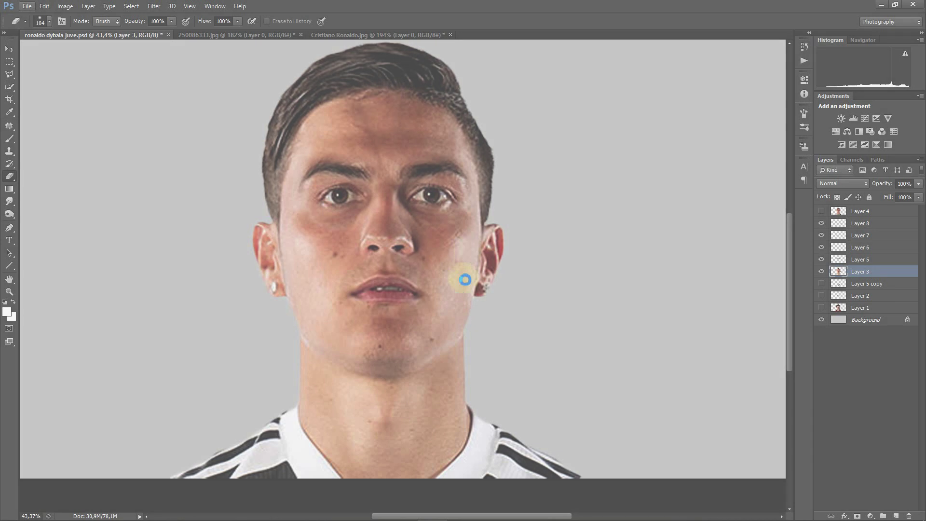